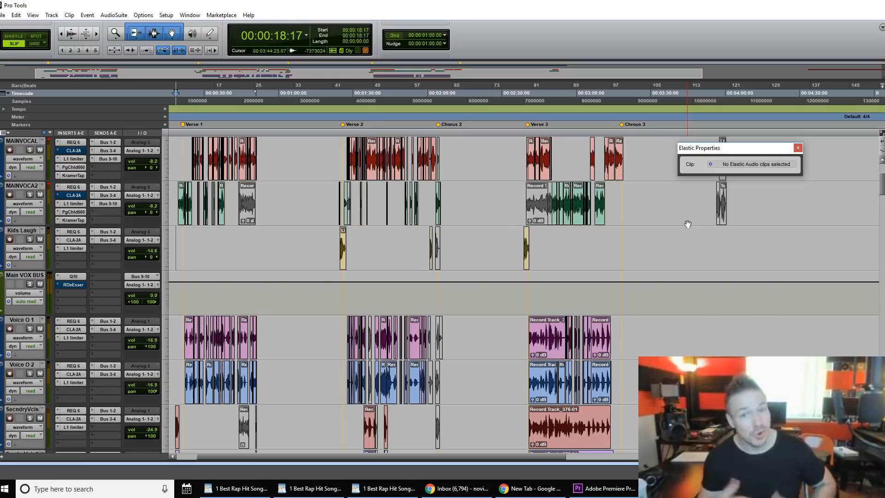
# Look through the vocal tracks from the main vocals down past the adlibs, bridge and chorus layers
pyautogui.scroll(-15, 701, 247)
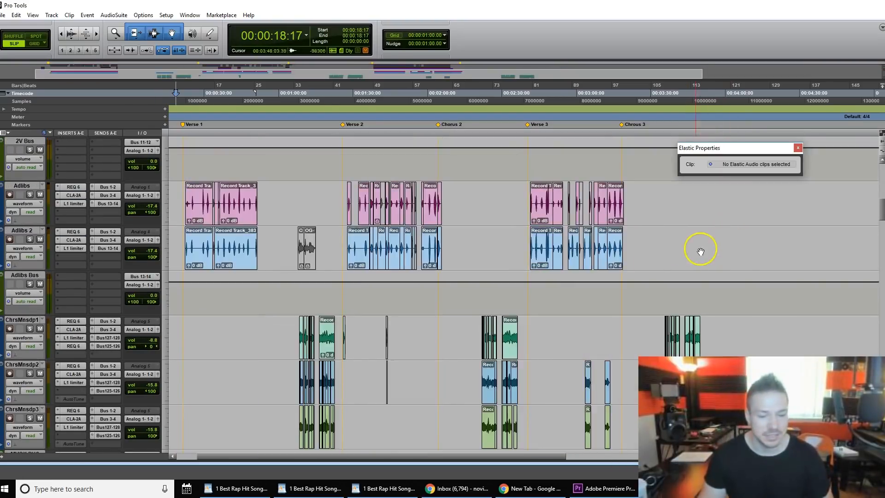
pyautogui.scroll(-15, 689, 258)
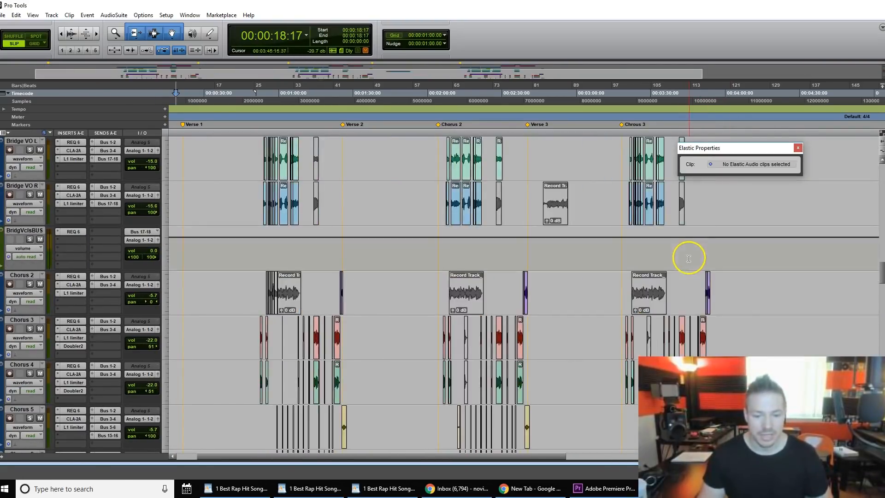
pyautogui.click(719, 239)
pyautogui.scroll(2, 673, 244)
pyautogui.hscroll(-4, 611, 258)
pyautogui.scroll(-2, 610, 259)
pyautogui.hscroll(-2, 610, 261)
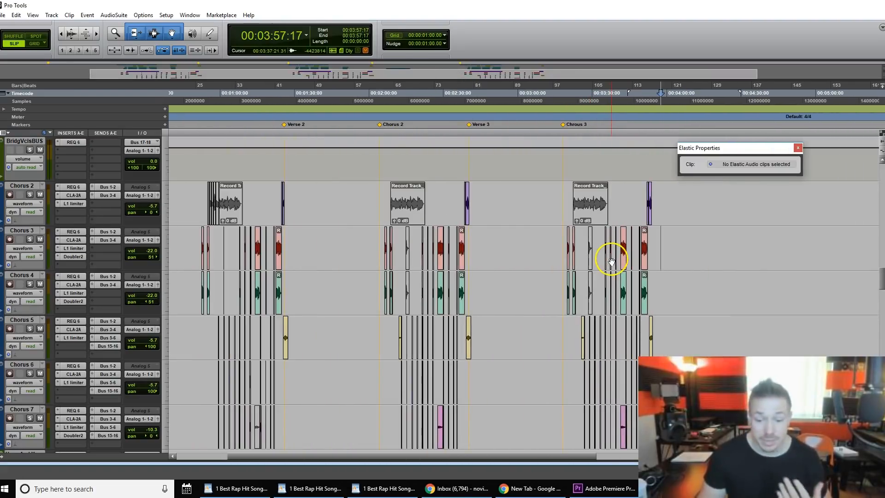
pyautogui.scroll(-5, 611, 259)
pyautogui.scroll(-5, 631, 254)
# Play the kids' chorus clips at the end of Chorus 3 from 00:03:49:14
pyautogui.click(655, 243)
pyautogui.scroll(3, 654, 243)
pyautogui.click(409, 235)
pyautogui.scroll(-2, 412, 239)
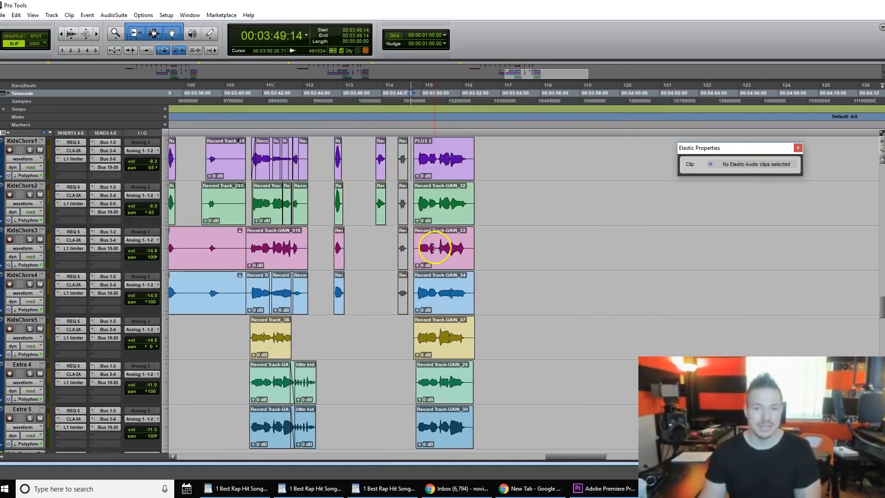
pyautogui.scroll(1, 484, 243)
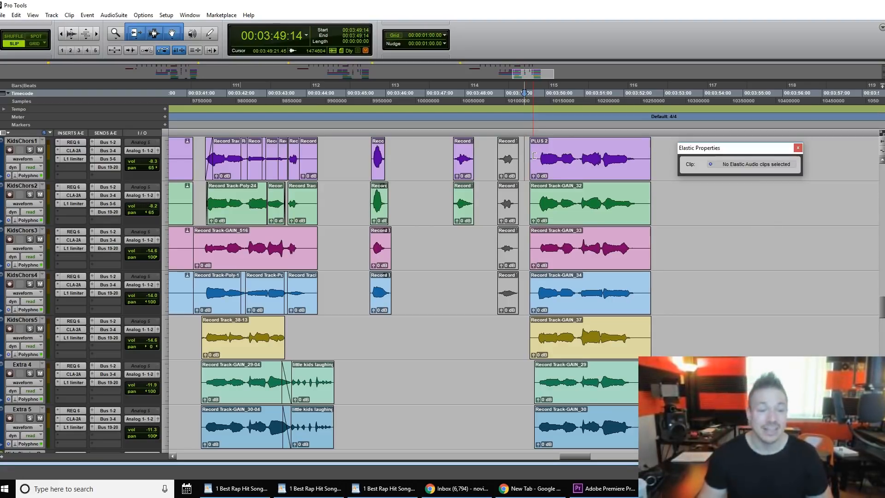
pyautogui.press('space')
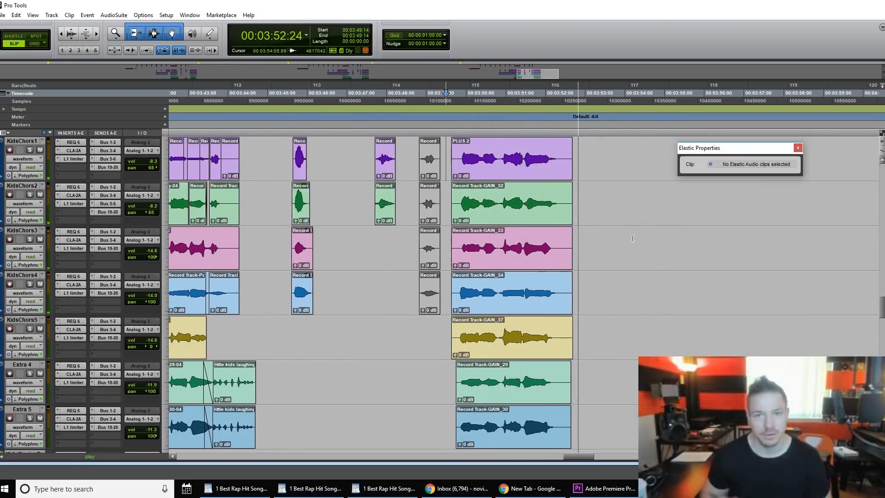
pyautogui.press('space')
pyautogui.click(510, 244)
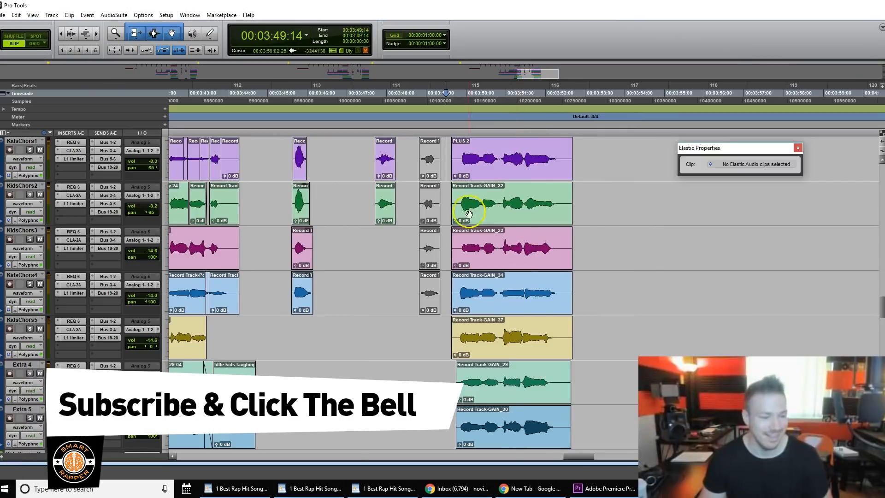
# Solo the KidsChors1 to KidsChors5, Extra 4 and Extra 5 tracks together and play them from 00:03:49:14
pyautogui.click(448, 186)
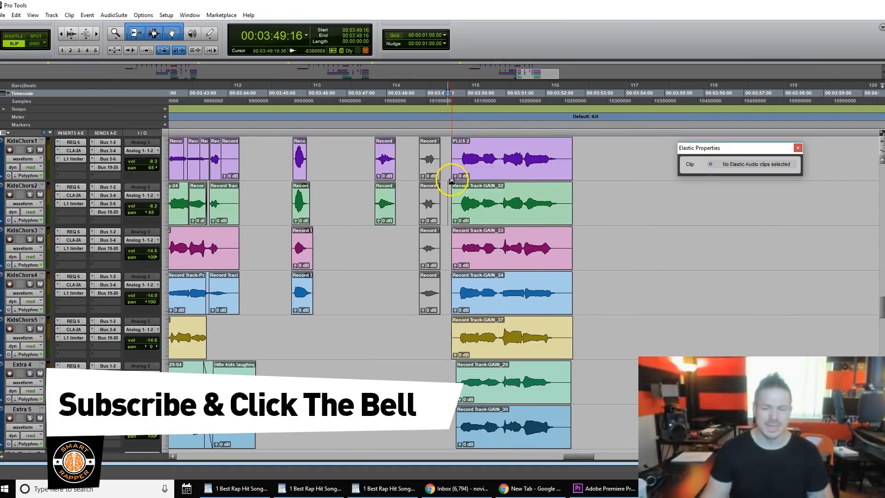
pyautogui.moveTo(444, 154); pyautogui.dragTo(456, 411)
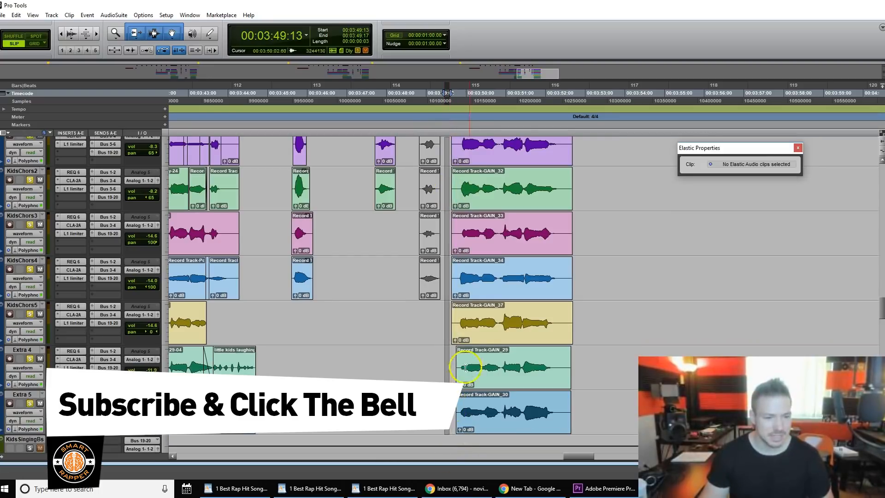
pyautogui.scroll(1, 456, 406)
pyautogui.click(446, 145)
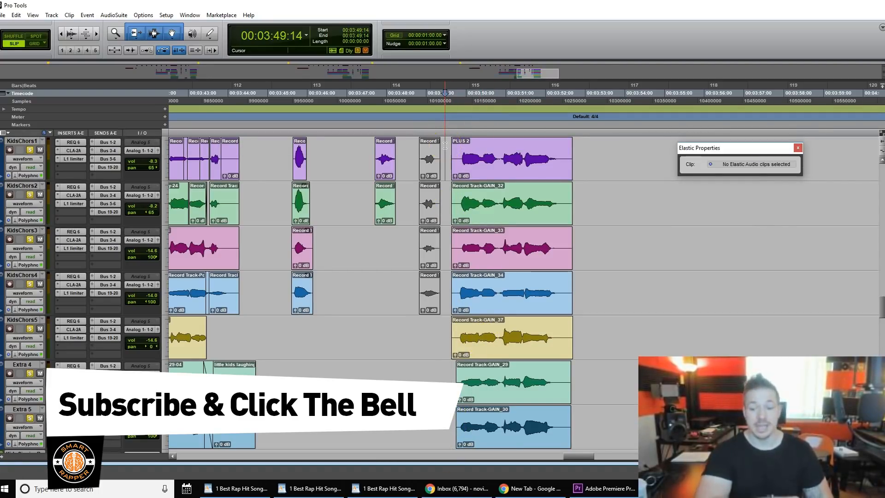
pyautogui.press('space')
pyautogui.click(448, 127)
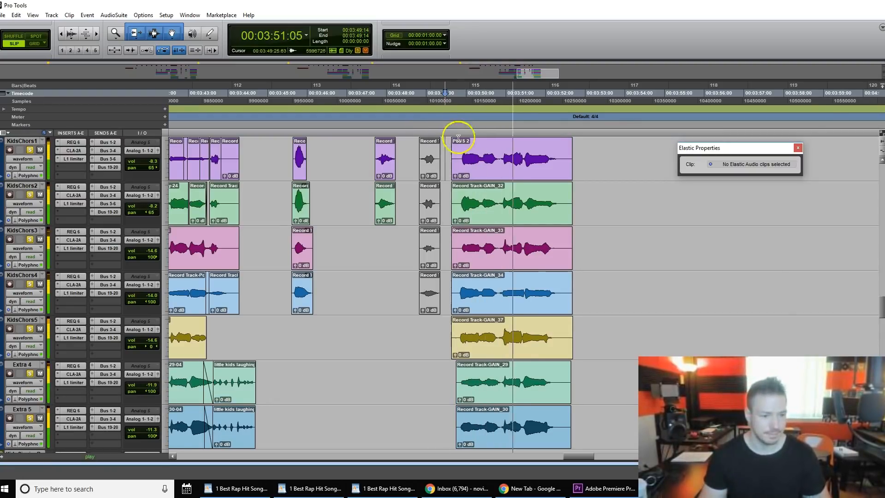
pyautogui.press('space')
# Clear the group solo, solo only KidsChors1, and play its PLUS 2 clip from 00:03:49:16
pyautogui.moveTo(446, 157); pyautogui.dragTo(446, 414)
pyautogui.moveTo(448, 193); pyautogui.dragTo(448, 429)
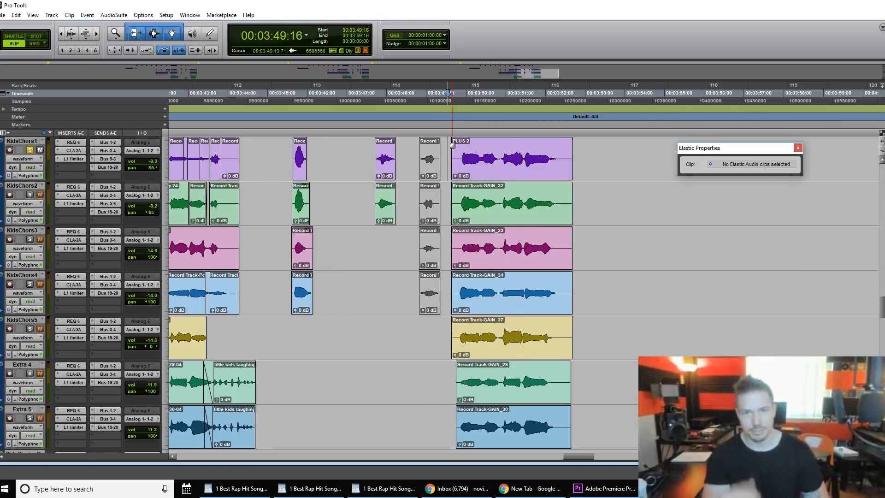
pyautogui.press('space')
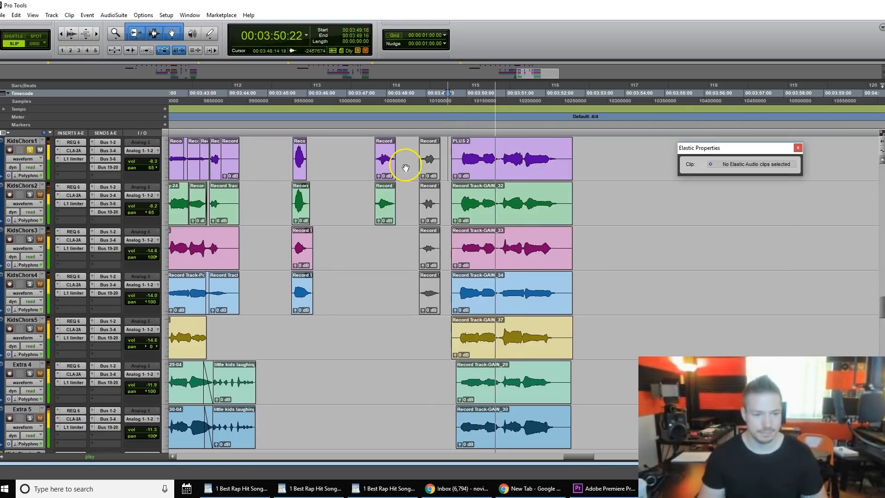
pyautogui.press('space')
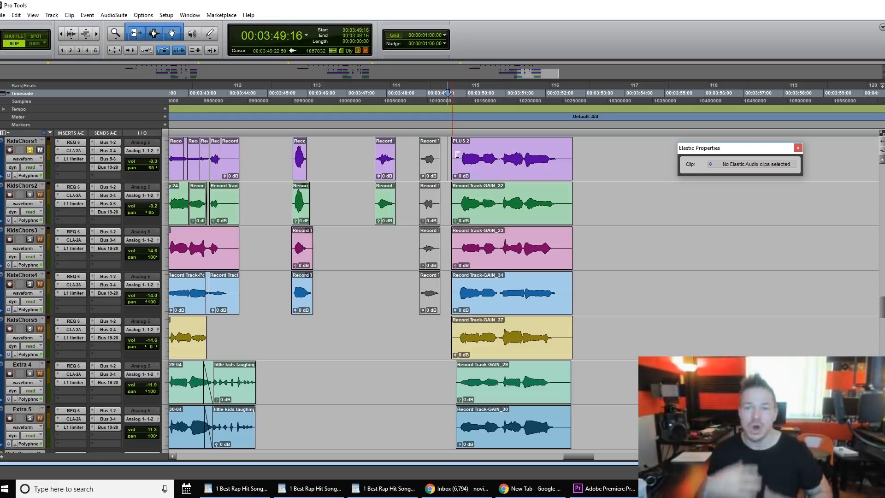
# Switch the solo to the KidsChors2 track and play its last clip from 00:03:49:18
pyautogui.click(459, 159)
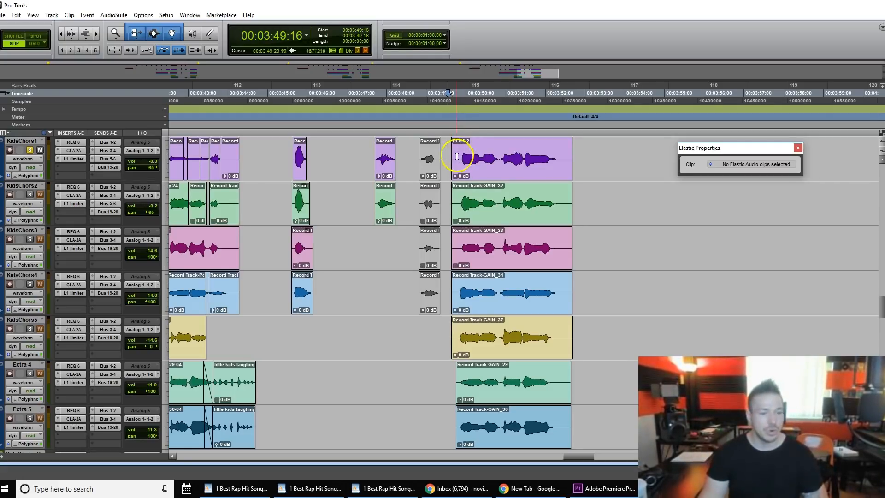
pyautogui.click(451, 190)
pyautogui.hotkey('shift', 's')
pyautogui.press('space')
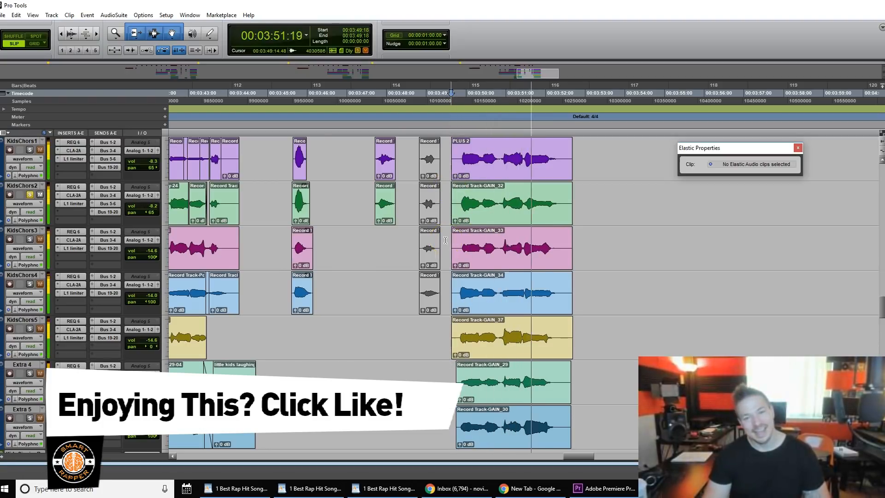
pyautogui.press('space')
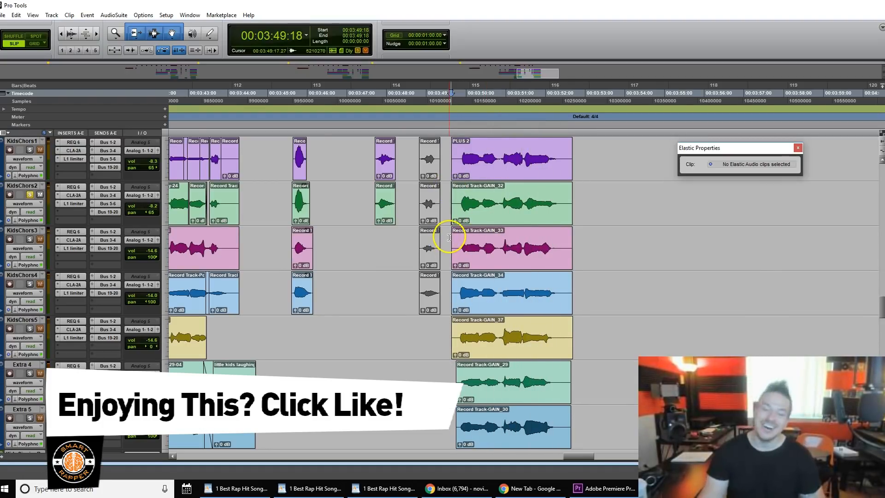
# Solo KidsChors3, play its last clip from 00:03:49:17, and turn the solo off again
pyautogui.click(449, 230)
pyautogui.hotkey('shift', 's')
pyautogui.press('space')
pyautogui.press('space')
pyautogui.hotkey('shift', 's')
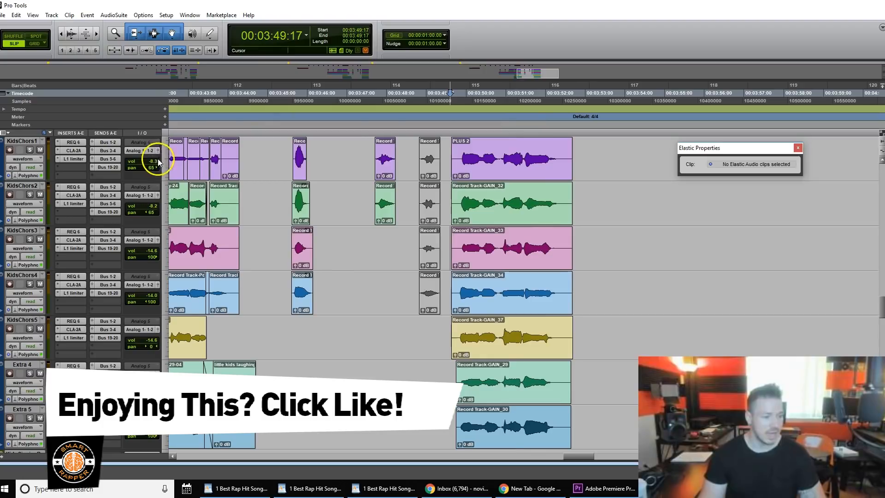
# Survey the whole song's arrangement across all vocal tracks, from the main vocals to the chorus layers
pyautogui.scroll(-3, 505, 239)
pyautogui.scroll(-4, 505, 238)
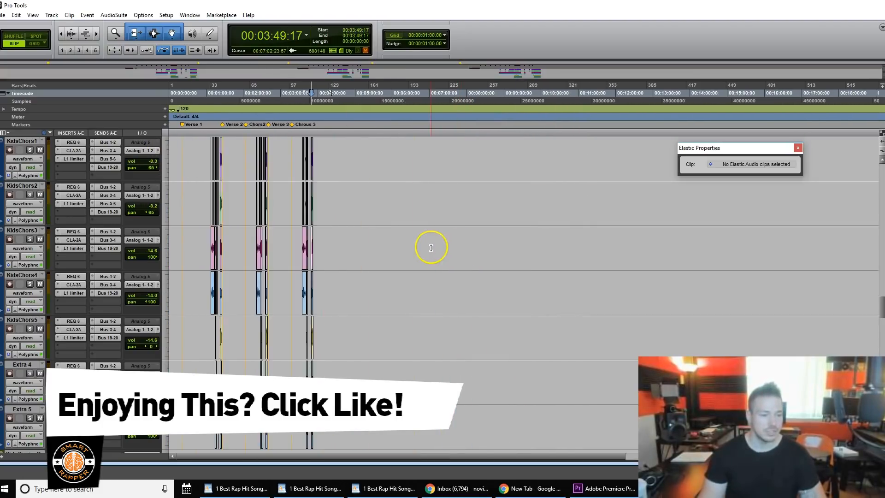
pyautogui.scroll(-10, 431, 248)
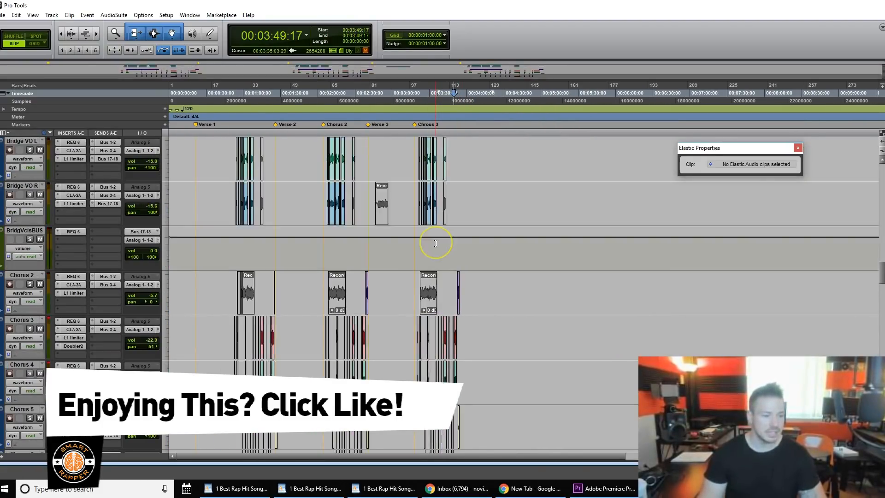
pyautogui.scroll(10, 435, 243)
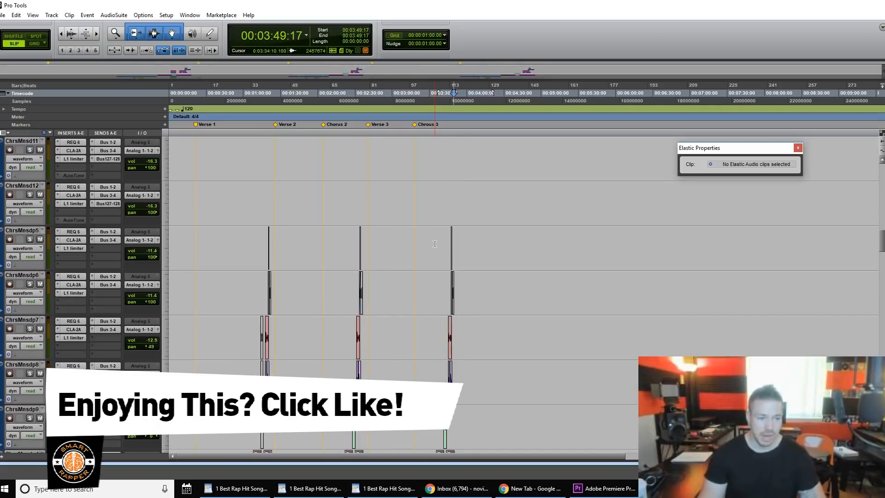
pyautogui.scroll(10, 435, 244)
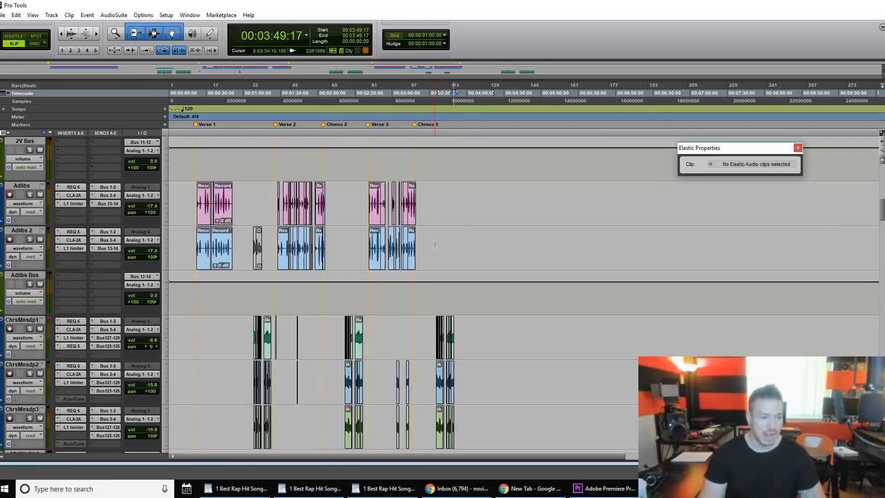
pyautogui.scroll(10, 435, 245)
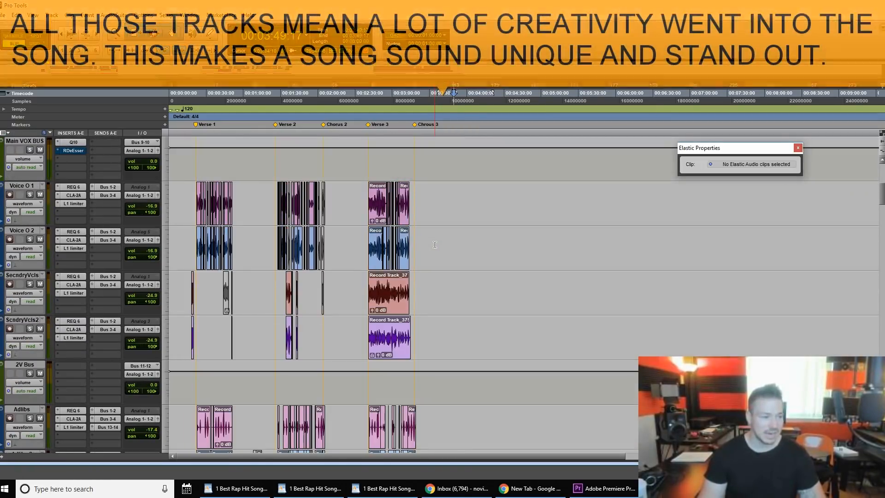
pyautogui.scroll(3, 434, 244)
pyautogui.scroll(-6, 435, 244)
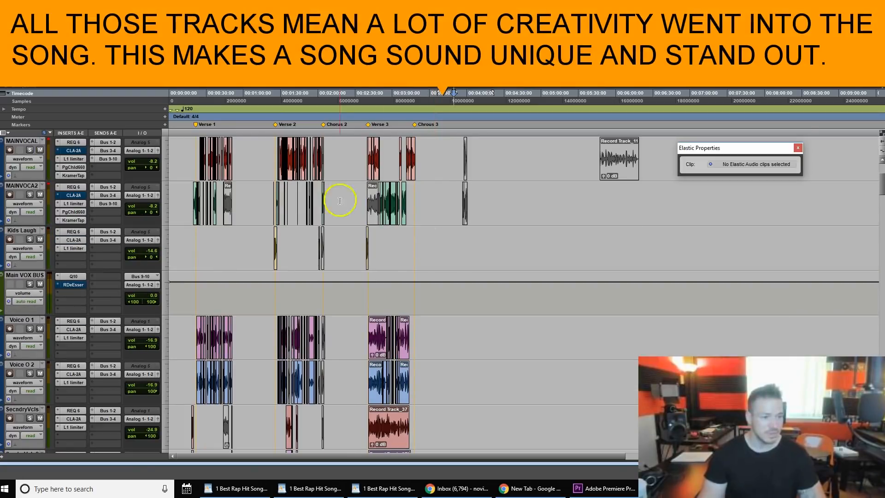
pyautogui.scroll(-6, 422, 258)
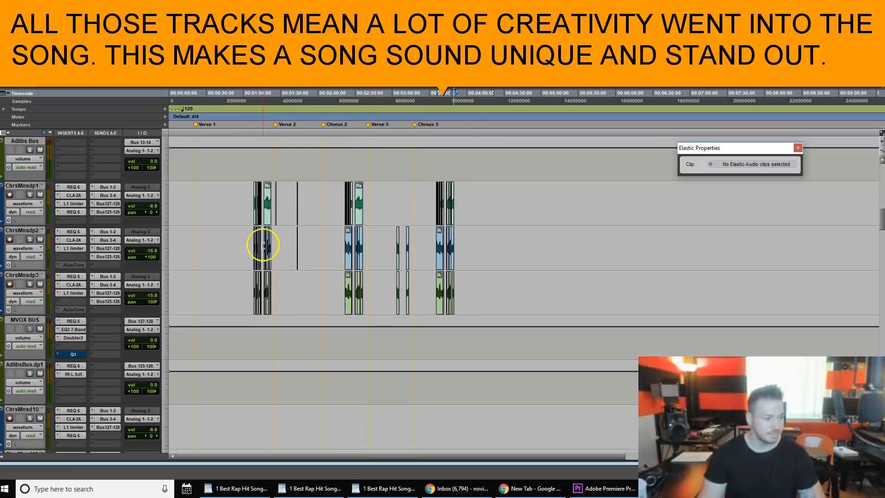
pyautogui.scroll(-6, 435, 253)
pyautogui.scroll(-8, 499, 231)
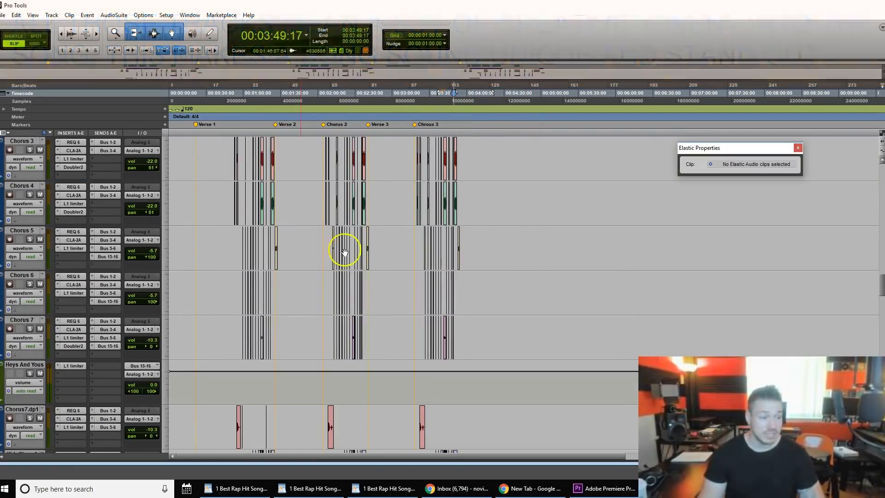
# Examine the layered vocal clips of Chorus 3 track by track, checking playback around 00:03:42:14
pyautogui.scroll(4, 371, 257)
pyautogui.hscroll(-2, 452, 256)
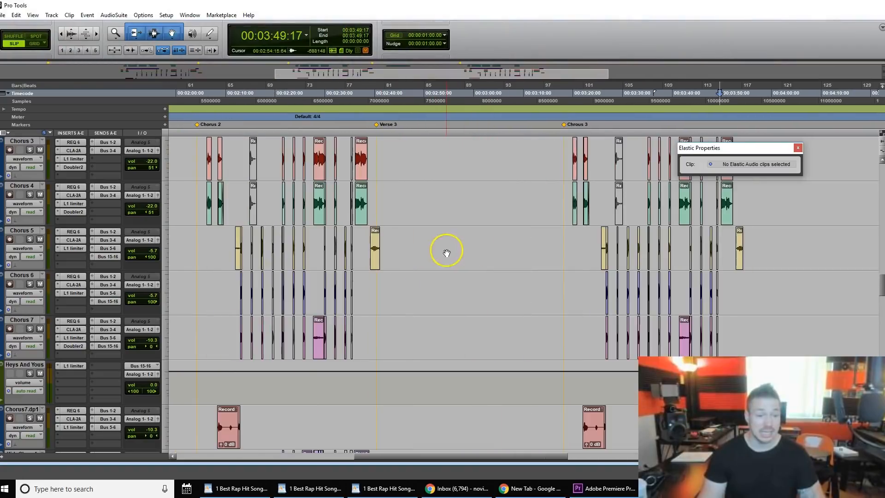
pyautogui.hscroll(-1, 652, 244)
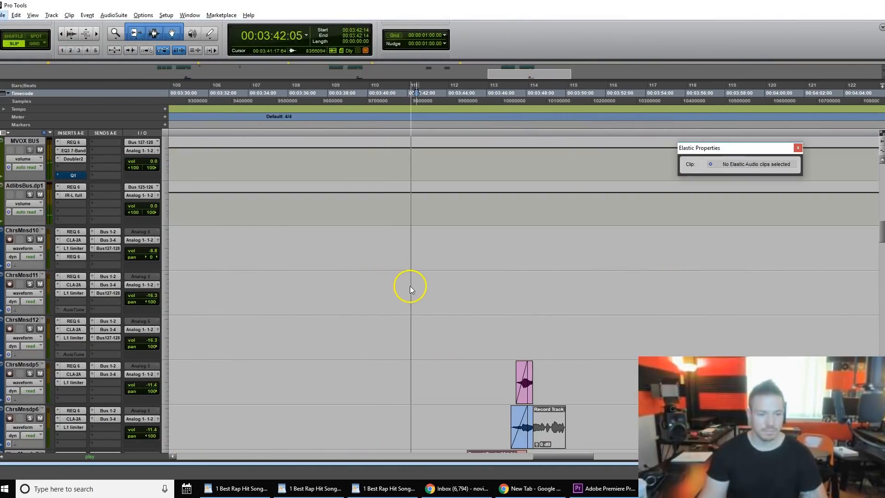
pyautogui.scroll(-6, 409, 281)
pyautogui.click(279, 242)
pyautogui.press('space')
pyautogui.scroll(-6, 378, 283)
pyautogui.scroll(2, 373, 291)
pyautogui.scroll(4, 510, 302)
pyautogui.moveTo(883, 258); pyautogui.dragTo(881, 170)
pyautogui.click(458, 163)
pyautogui.click(457, 153)
pyautogui.scroll(-5, 467, 217)
pyautogui.scroll(-10, 470, 231)
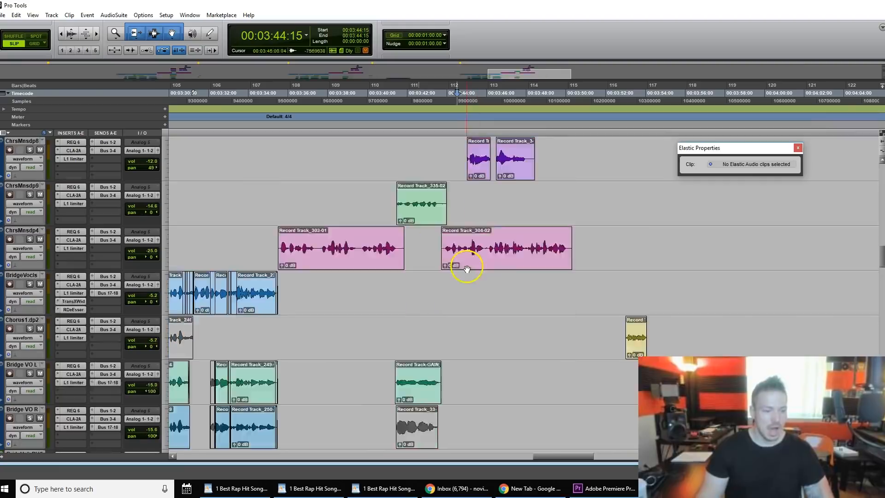
pyautogui.scroll(-6, 473, 261)
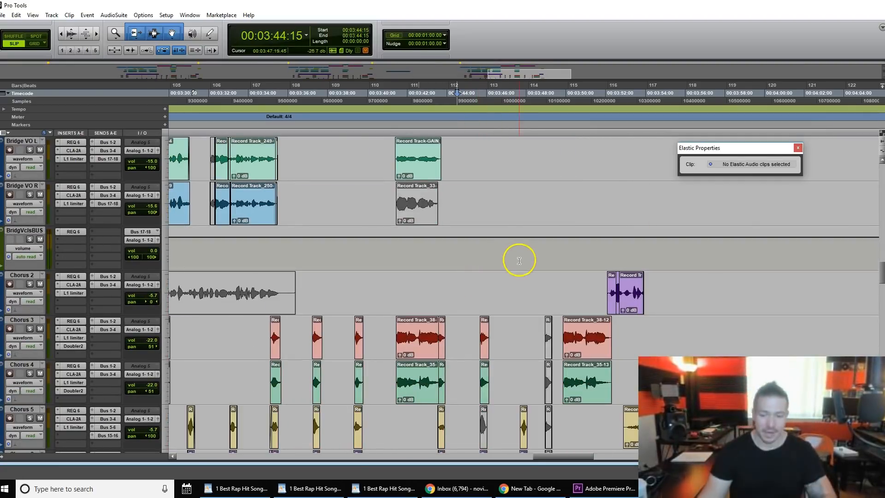
pyautogui.scroll(-10, 519, 261)
# Inspect the layered kids' chorus clips around the PLUS 2 clip and place the cursor just before them at 00:03:49:16
pyautogui.click(588, 200)
pyautogui.scroll(2, 588, 200)
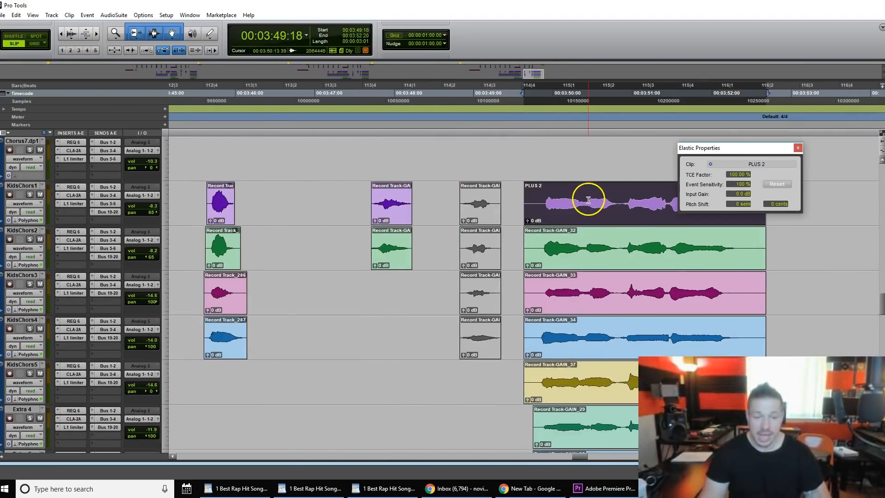
pyautogui.scroll(2, 588, 199)
pyautogui.click(514, 198)
pyautogui.scroll(2, 514, 198)
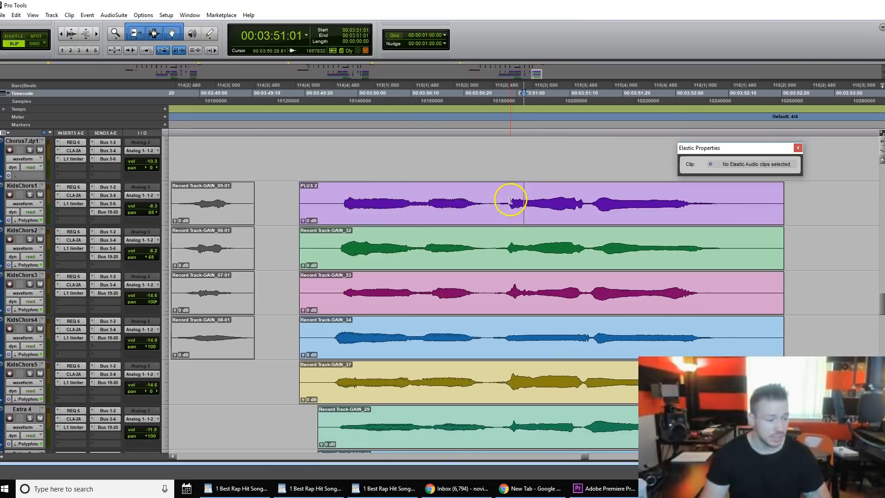
pyautogui.click(286, 198)
pyautogui.scroll(-1, 465, 207)
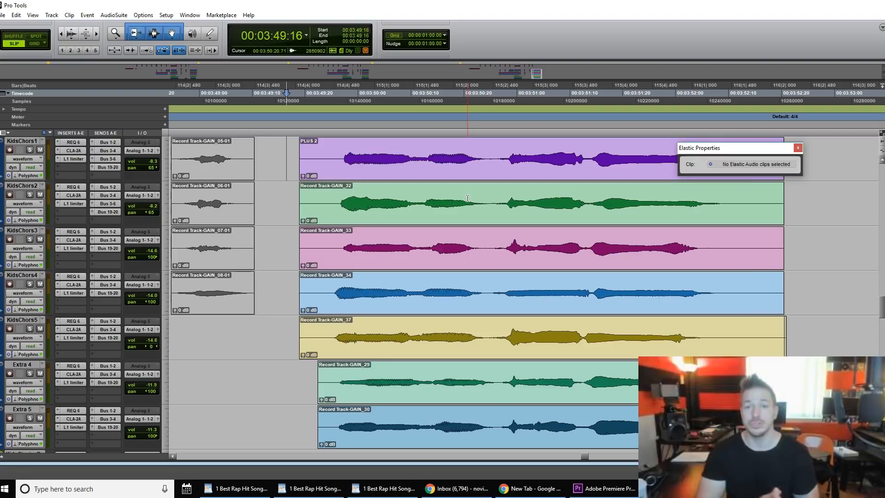
# Select the PLUS 2 clip on KidsChors1 and examine its semitone pitch shift in Elastic Properties
pyautogui.click(387, 175)
pyautogui.click(318, 152)
pyautogui.click(351, 166)
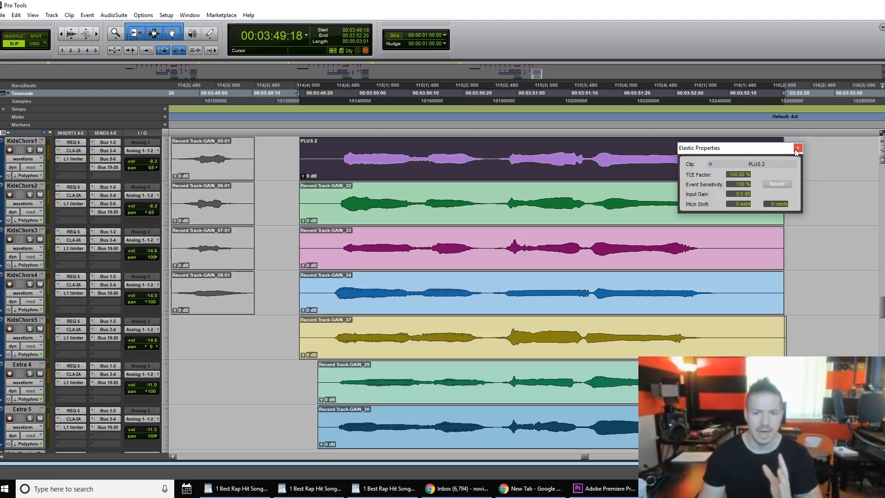
pyautogui.click(739, 204)
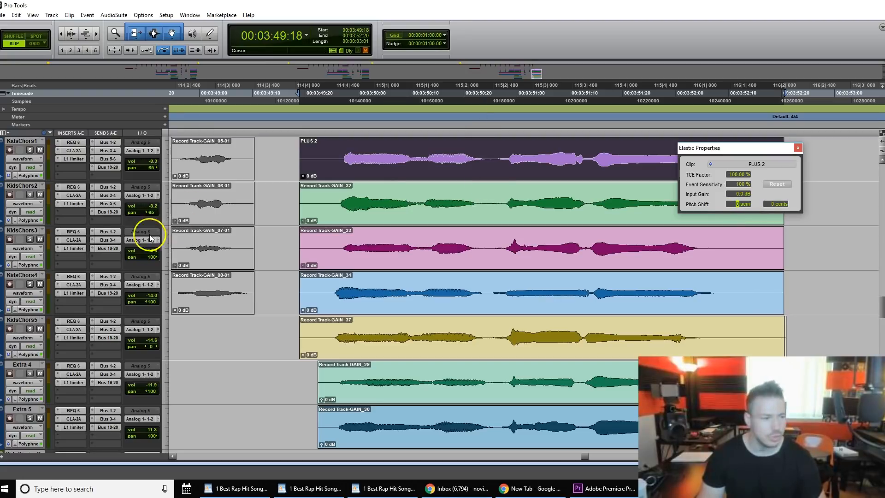
pyautogui.click(273, 163)
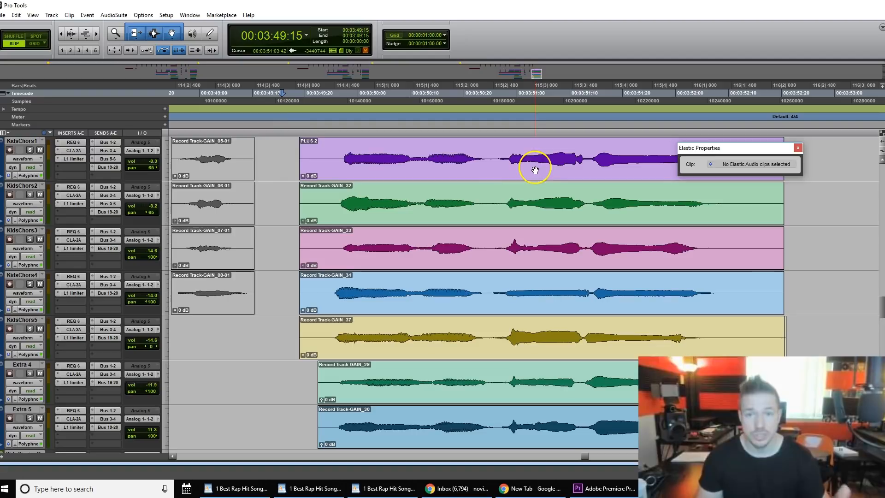
pyautogui.click(373, 166)
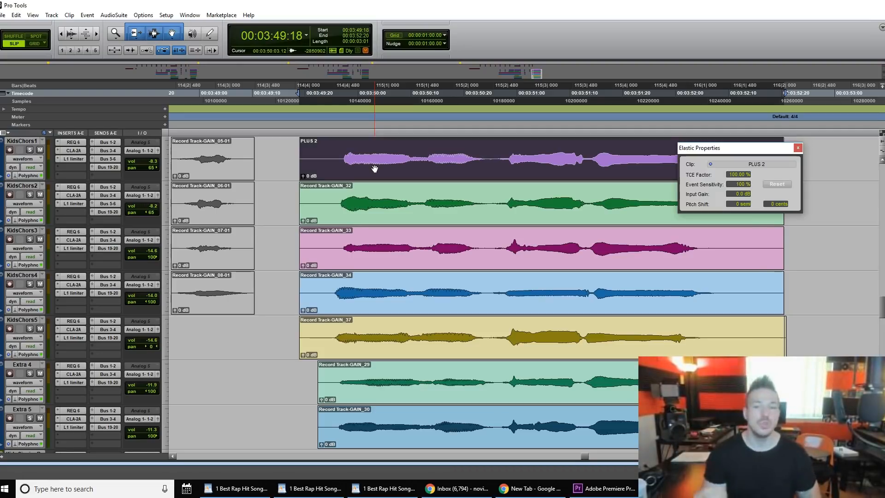
pyautogui.click(300, 158)
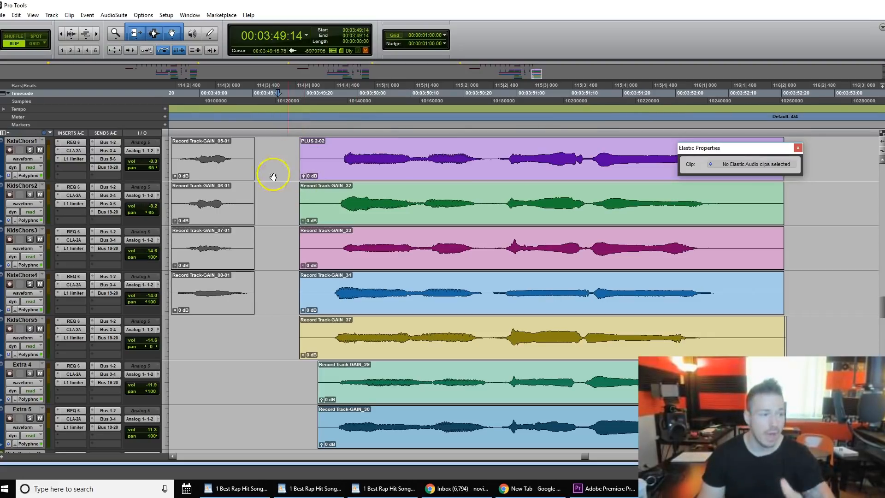
# Review the Elastic Audio algorithm options available for the KidsChors1 track
pyautogui.click(15, 175)
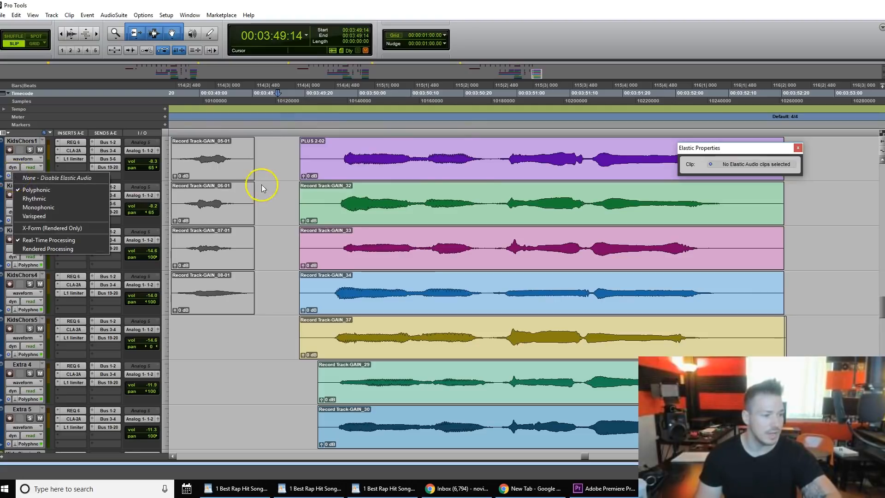
pyautogui.click(275, 167)
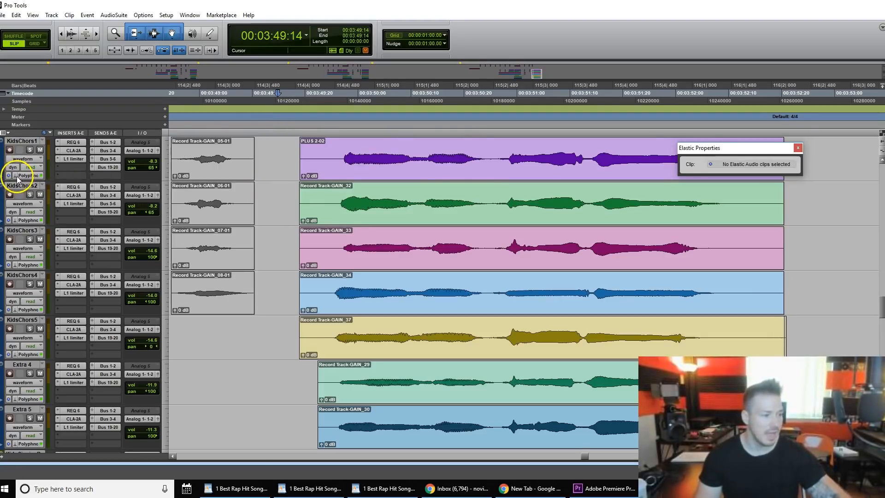
pyautogui.click(16, 176)
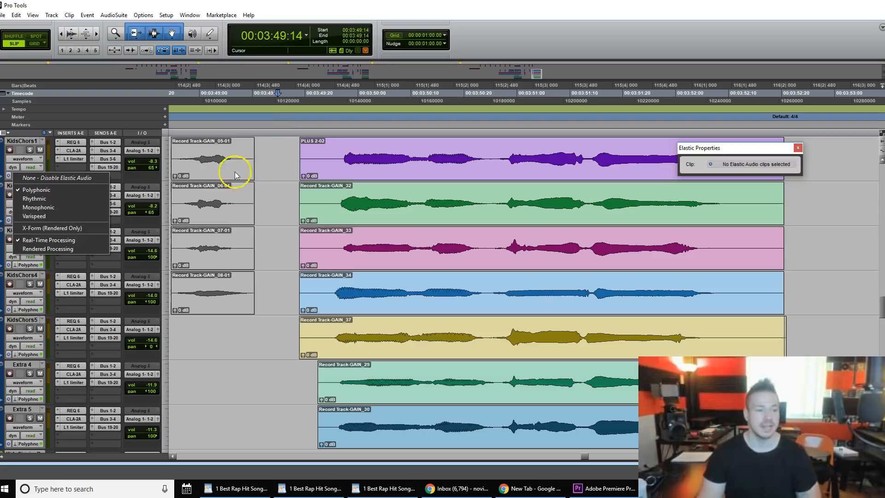
pyautogui.click(283, 155)
# Try a TCE Factor of 78% on the PLUS 2-02 clip of KidsChors1 and undo it
pyautogui.click(386, 171)
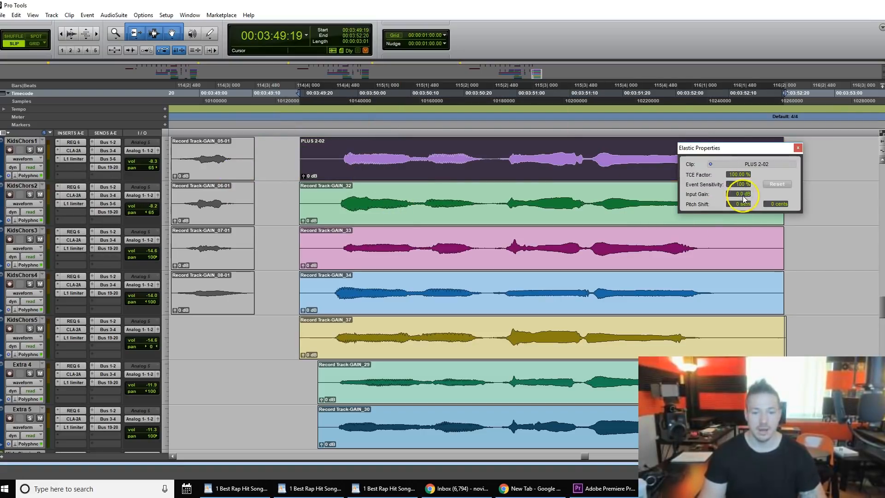
pyautogui.click(776, 204)
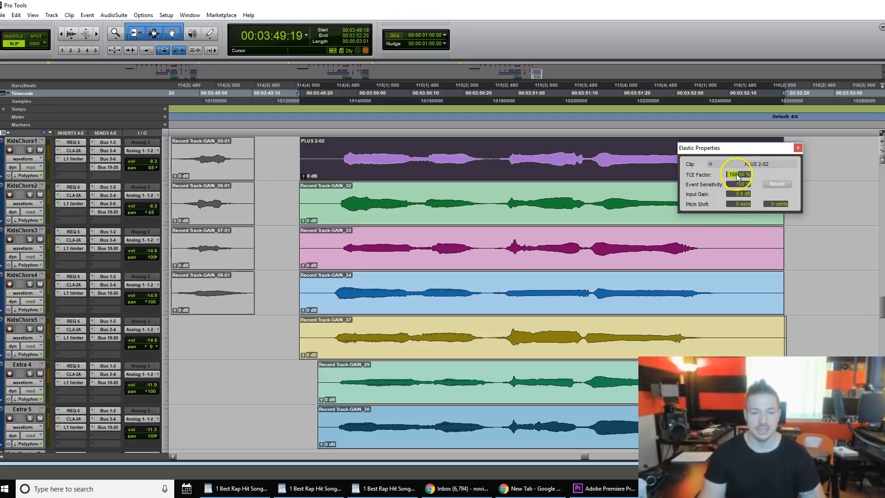
pyautogui.moveTo(736, 172)
pyautogui.mouseDown()
pyautogui.moveTo(737, 161)
pyautogui.moveTo(737, 185)
pyautogui.mouseUp()
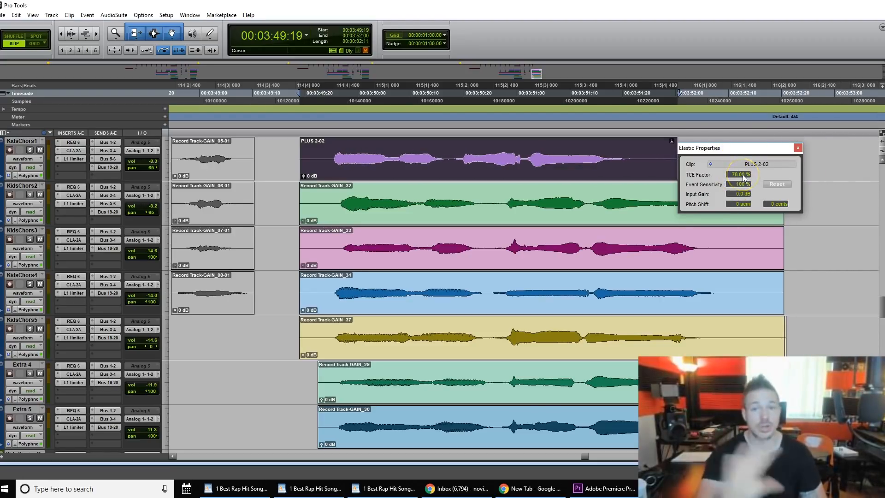
pyautogui.hotkey('ctrl', 'z')
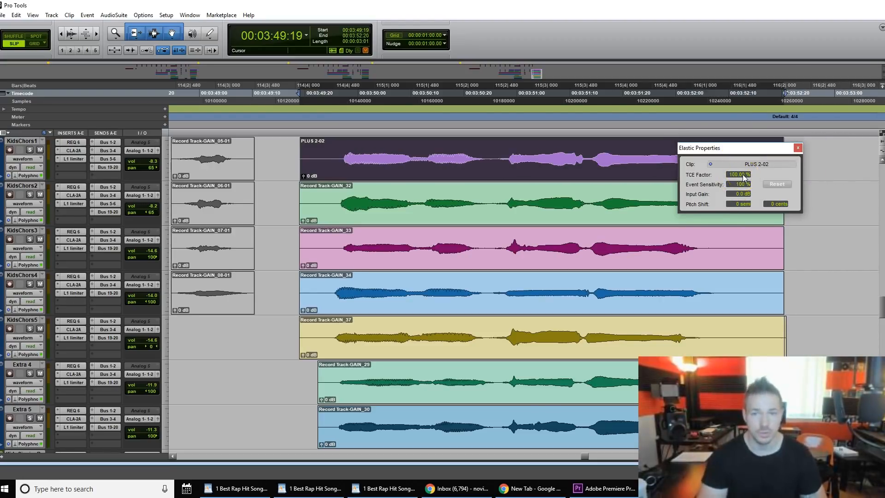
pyautogui.click(290, 160)
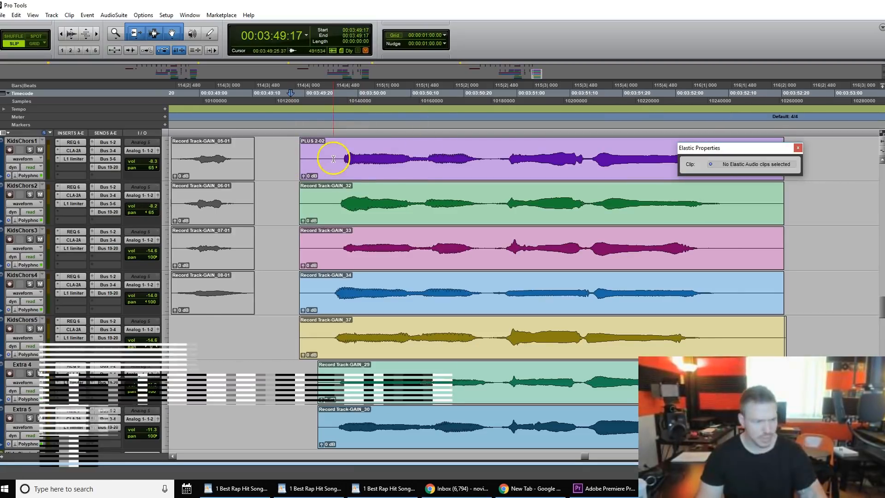
# Solo KidsChors2, try a pitch shift of -3 semitones on its last clip, and play it from 00:03:49:25
pyautogui.click(313, 157)
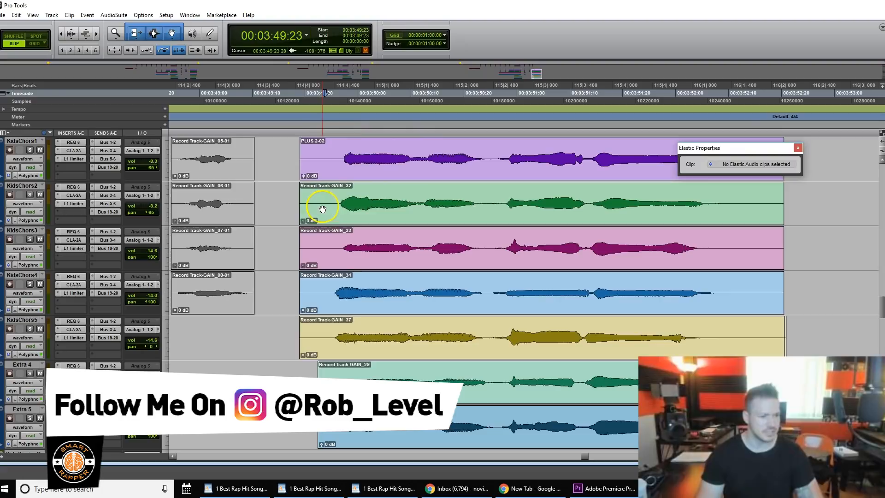
pyautogui.click(364, 207)
pyautogui.click(748, 203)
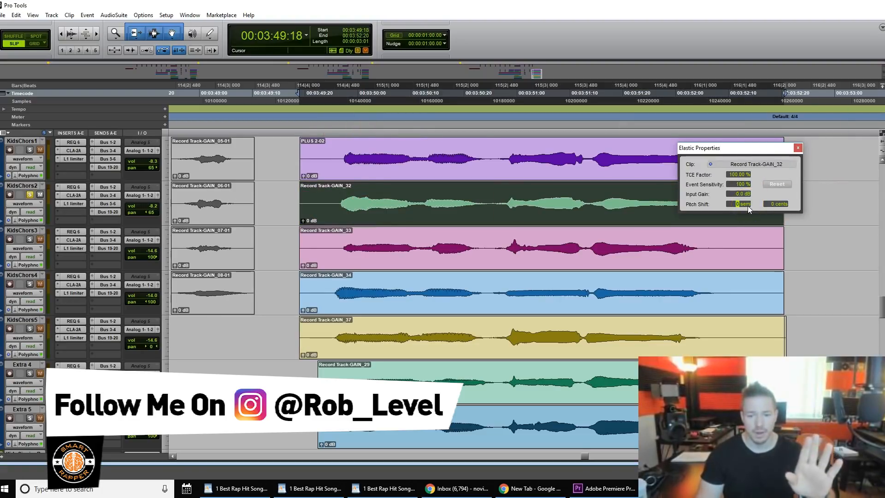
pyautogui.write('-3')
pyautogui.click(340, 203)
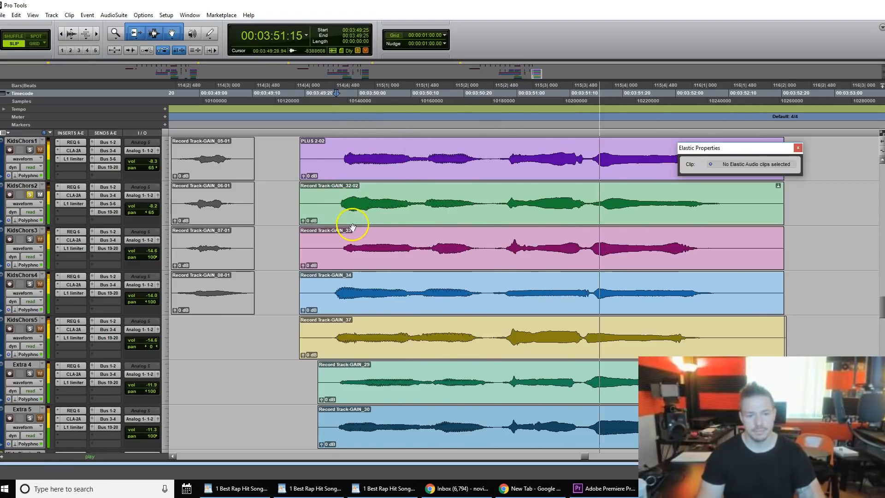
pyautogui.press('space')
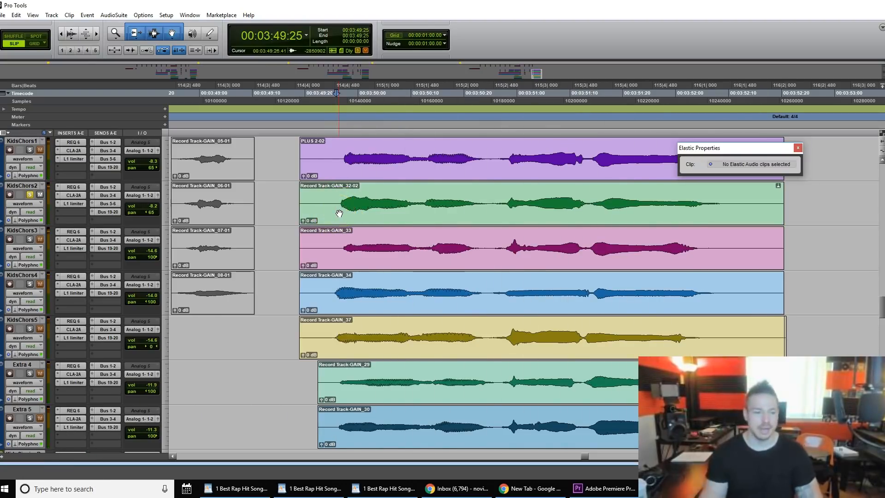
# Try a different semitone pitch shift on the last KidsChors2 clip, audition it from 00:03:49:25, and undo the shift
pyautogui.click(297, 198)
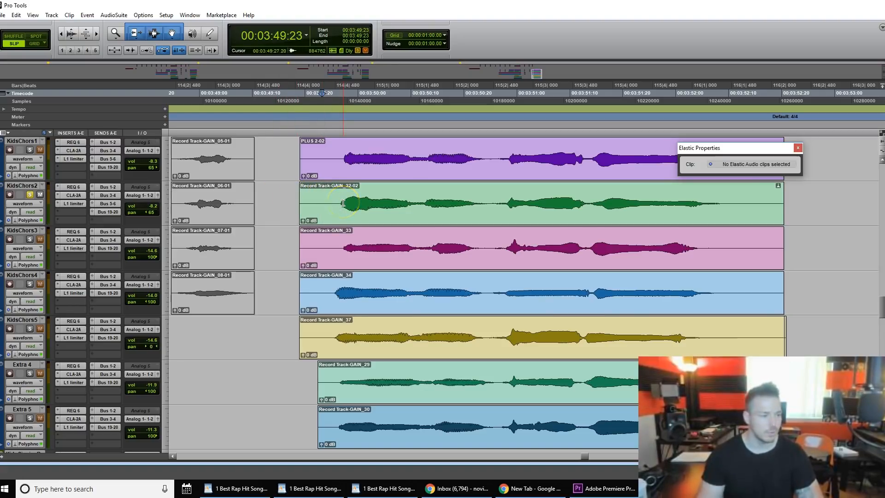
pyautogui.click(443, 216)
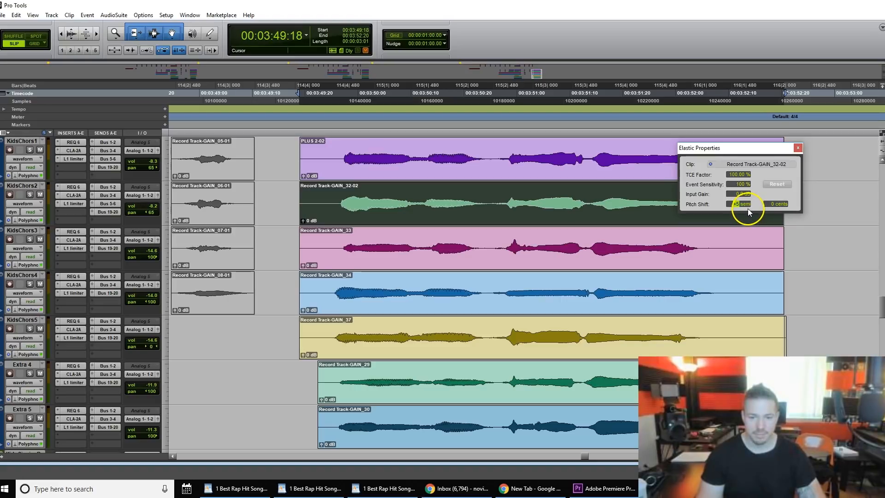
pyautogui.click(341, 201)
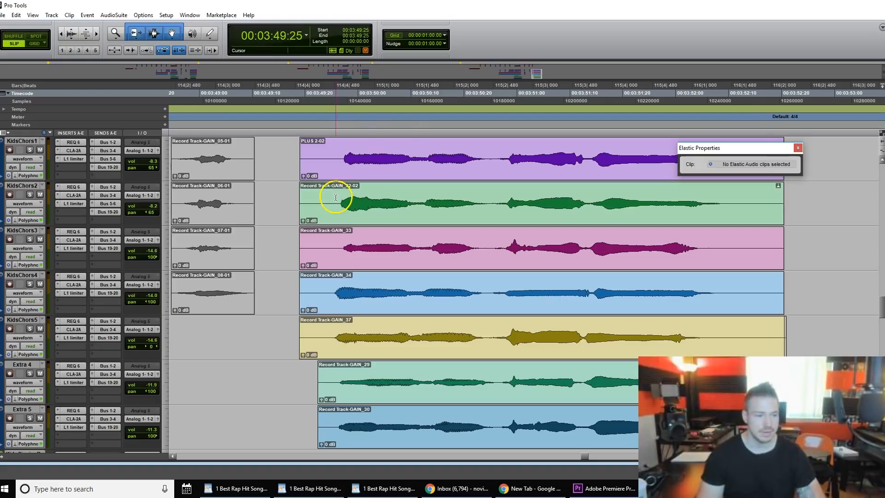
pyautogui.click(593, 223)
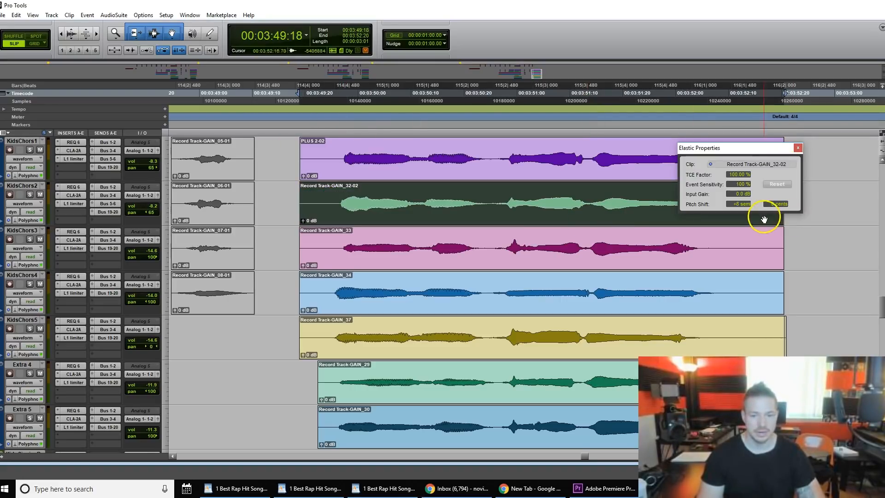
pyautogui.click(279, 201)
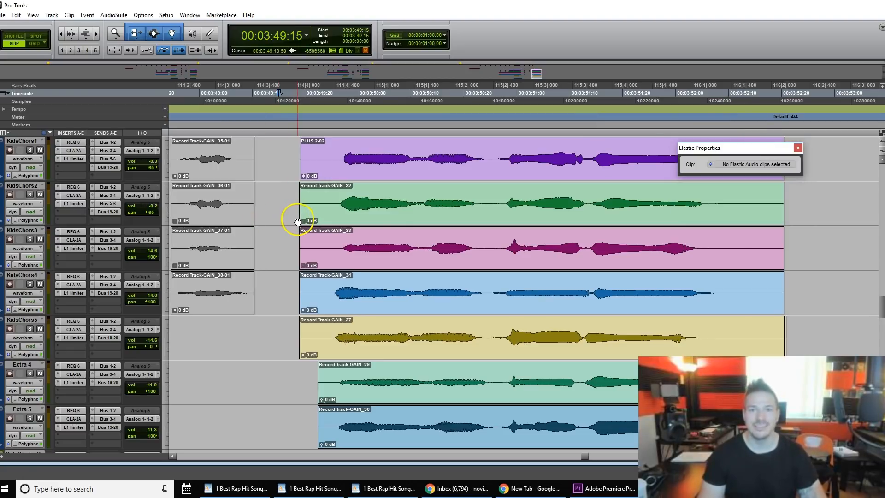
# Try another pitch shift on the last KidsChors2 clip, play it from 00:03:49:24, and restore the original pitch
pyautogui.click(384, 217)
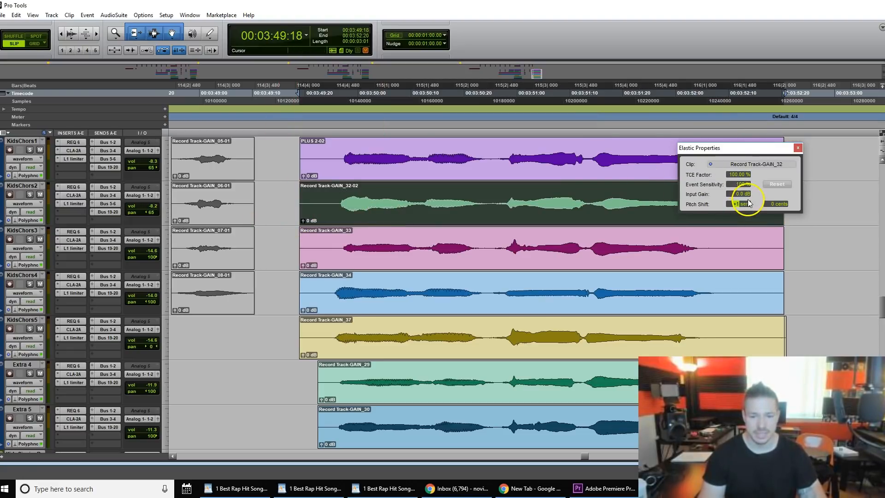
pyautogui.click(329, 199)
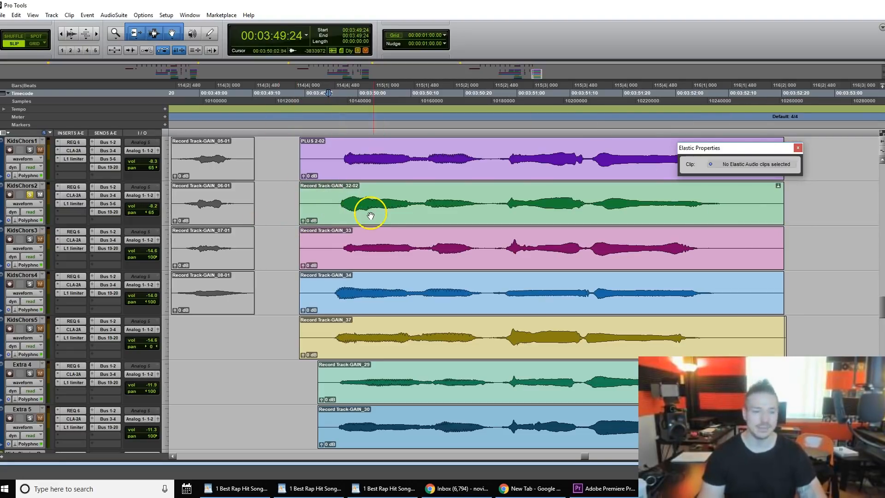
pyautogui.press('space')
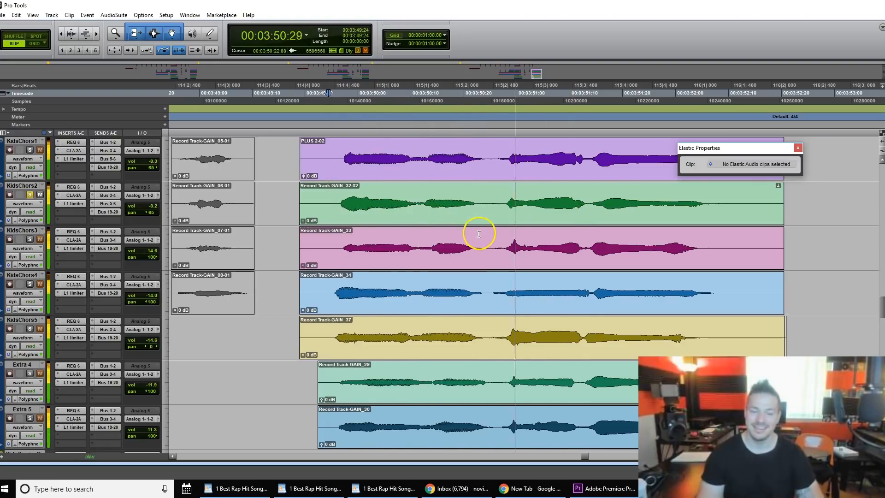
pyautogui.press('space')
pyautogui.click(472, 213)
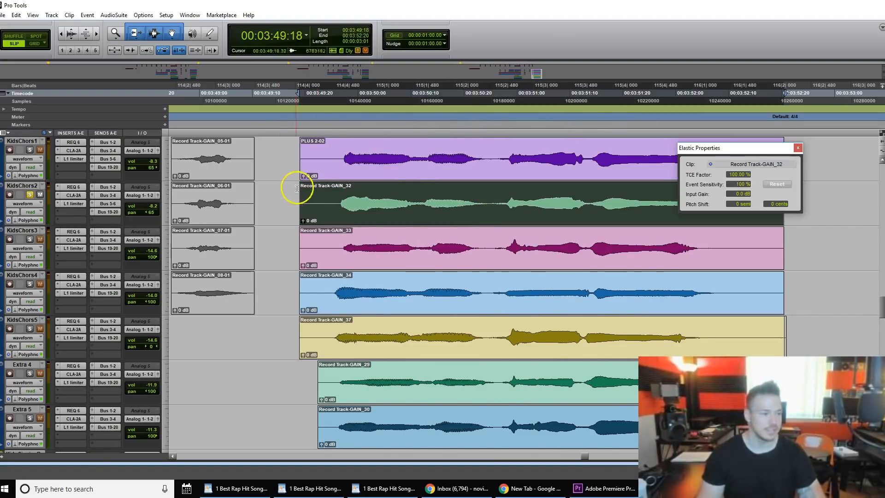
pyautogui.click(269, 195)
# Solo the KidsChors layers together and play their last clips from 00:03:49:20
pyautogui.click(652, 216)
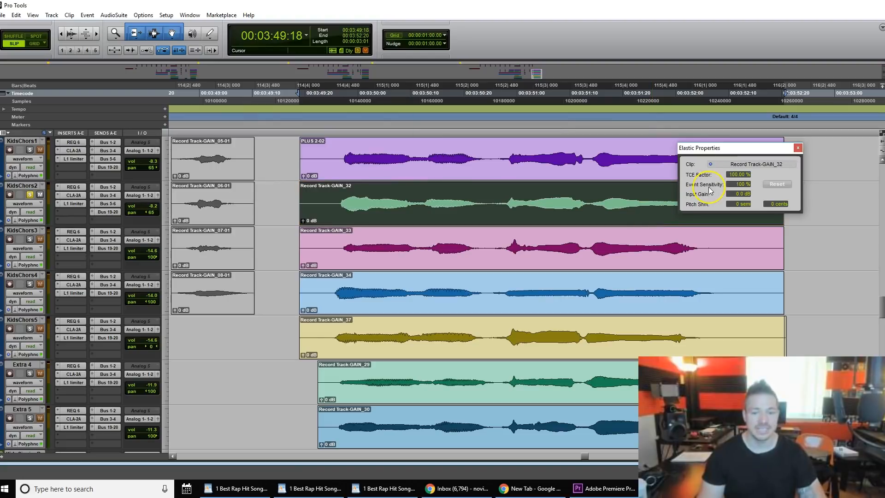
pyautogui.click(301, 203)
pyautogui.click(284, 201)
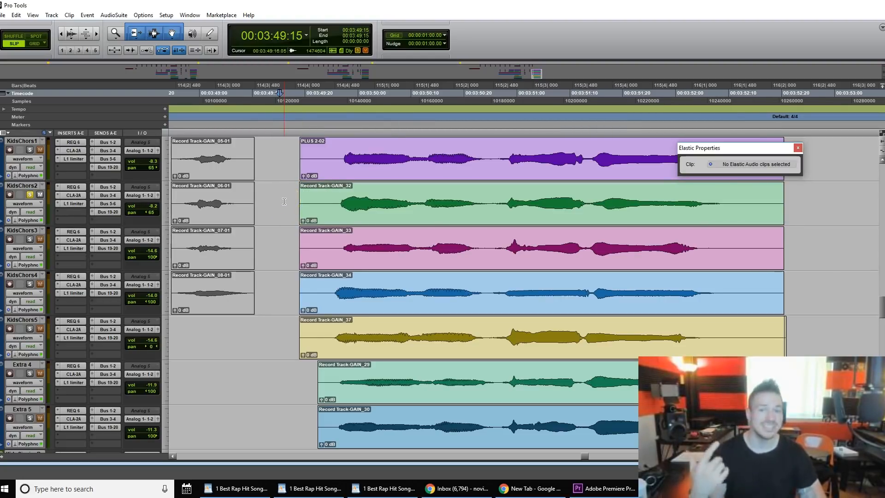
pyautogui.keyDown('shift'); pyautogui.click(271, 381); pyautogui.keyUp('shift')
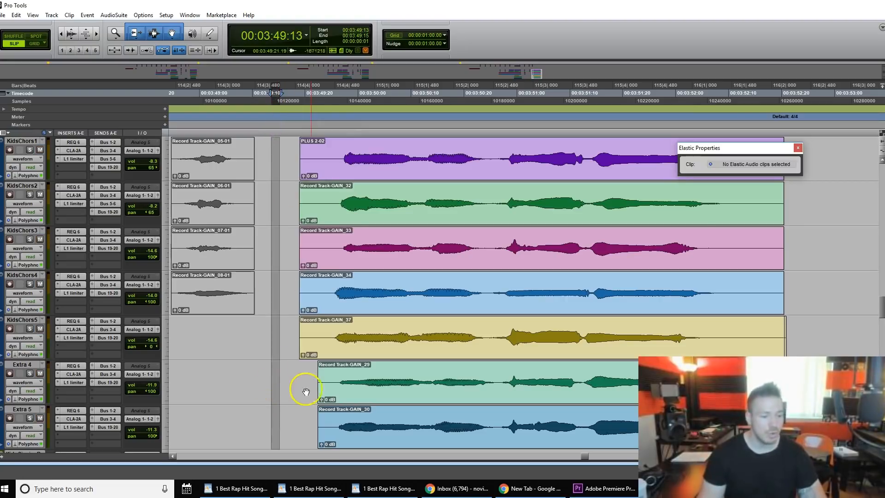
pyautogui.click(309, 378)
pyautogui.press('space')
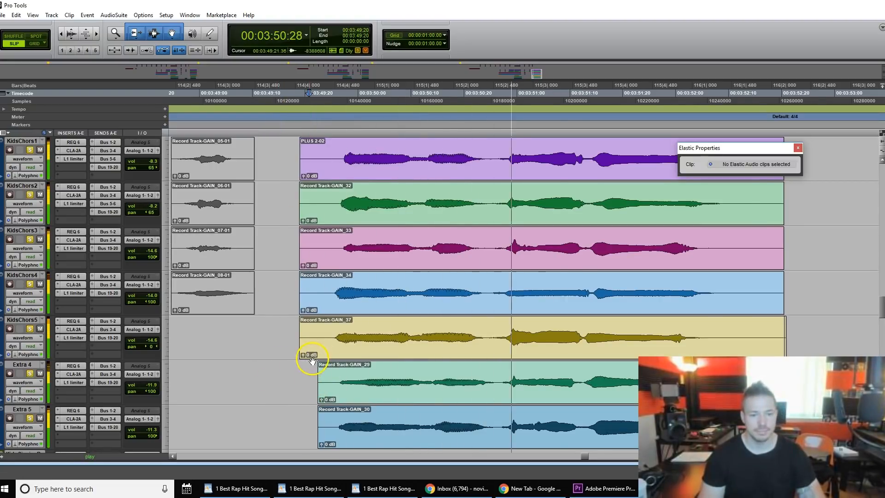
pyautogui.press('space')
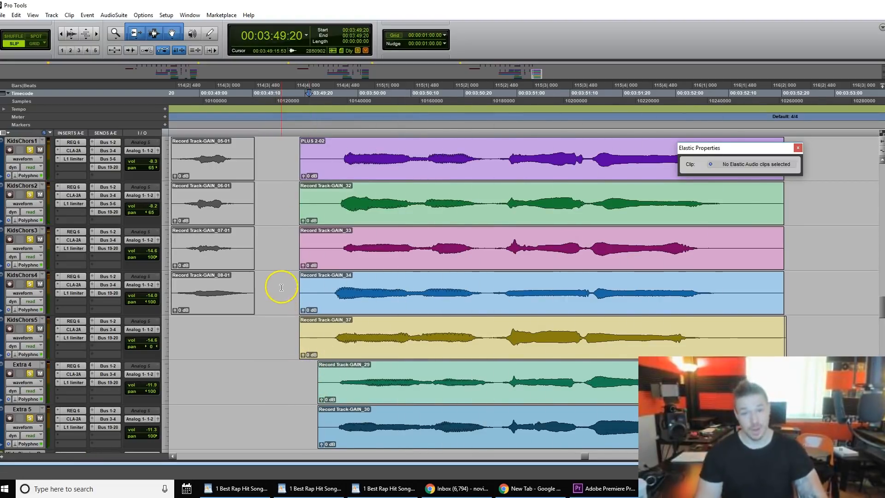
# Solo KidsChors4, try a pitch shift of -4 semitones on its last clip, play it, and undo the shift
pyautogui.click(308, 293)
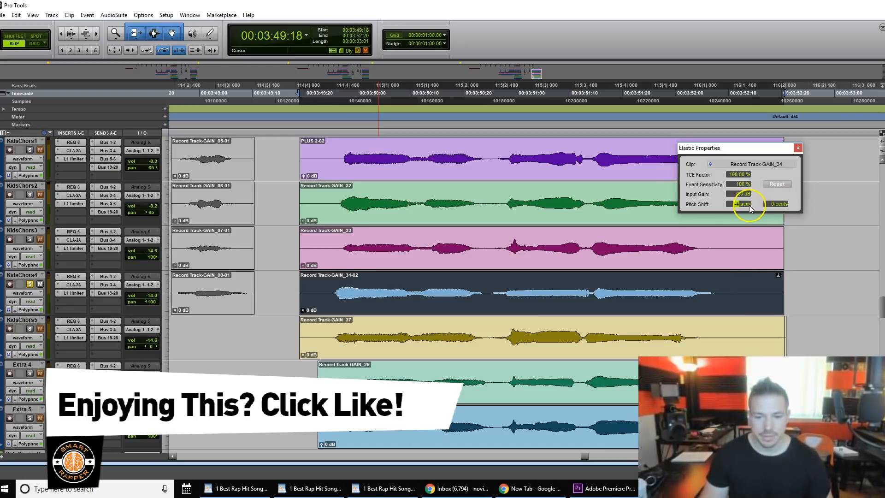
pyautogui.press('space')
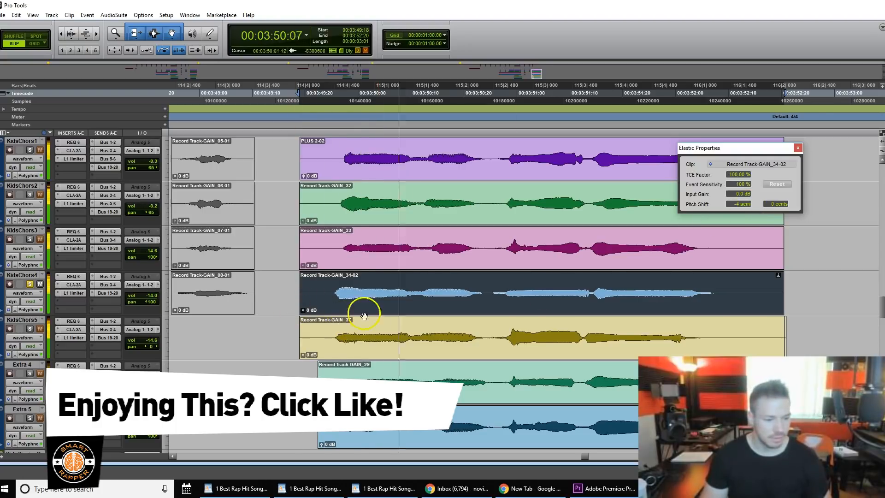
pyautogui.press('space')
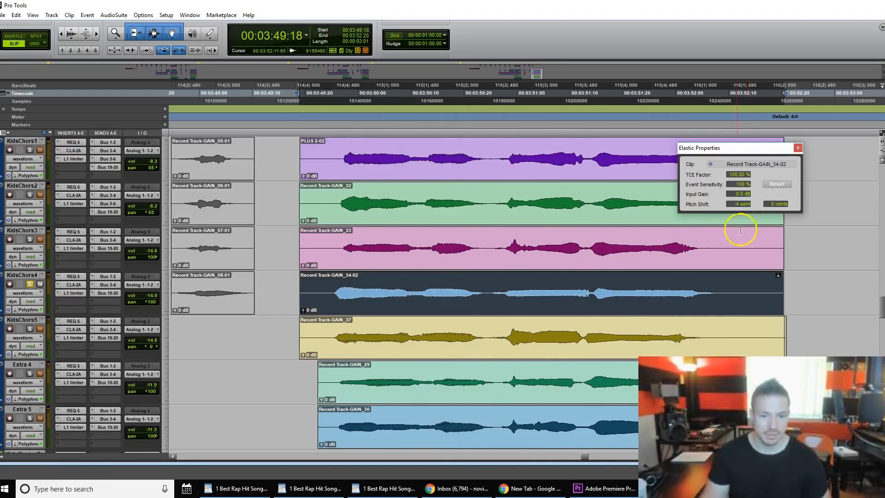
pyautogui.press('space')
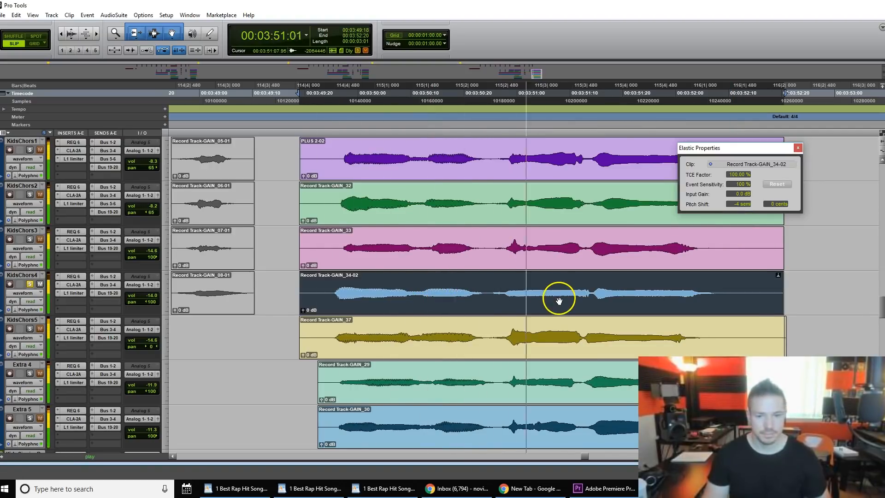
pyautogui.press('space')
pyautogui.hotkey('ctrl', 'z')
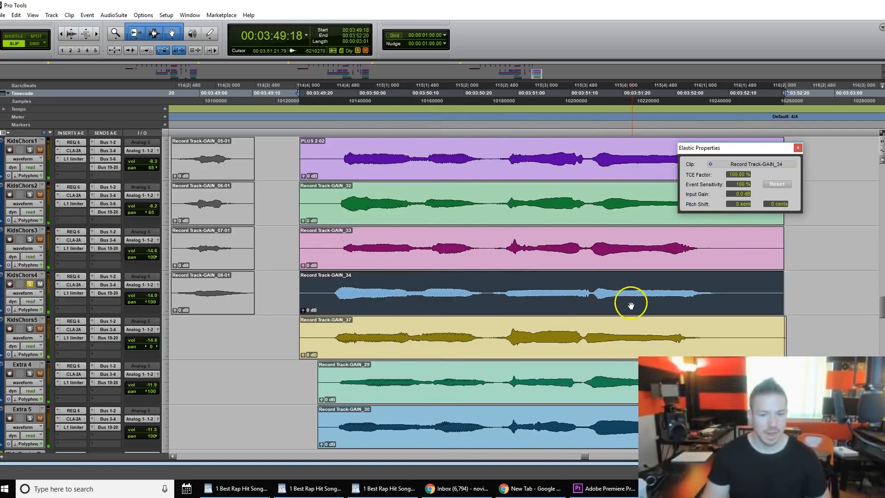
# Play the last KidsChors4 clip at its original pitch from 00:03:49:23
pyautogui.click(325, 282)
pyautogui.press('space')
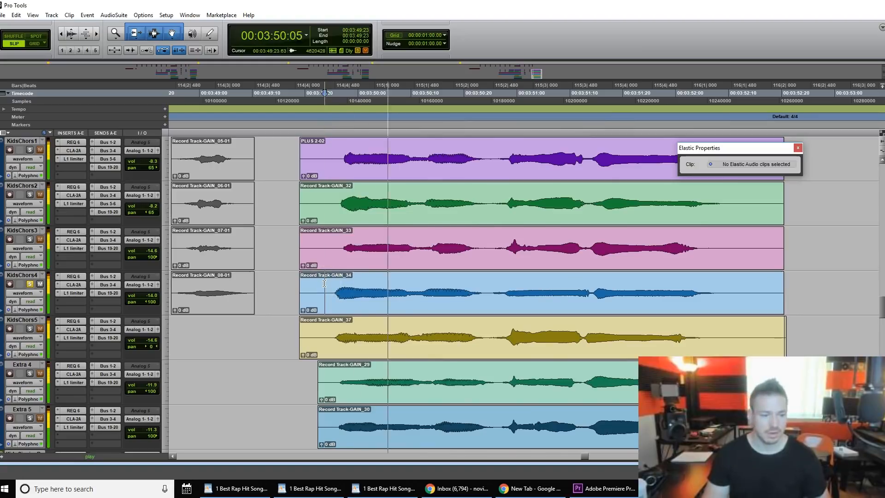
pyautogui.press('space')
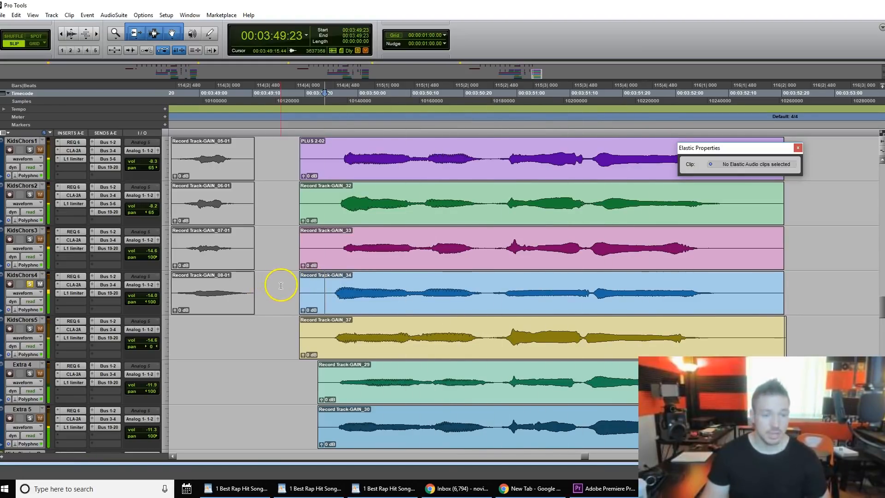
# Solo the Cretn10.dp1 track below the KidsChors layers and play its little kids laughing clips
pyautogui.scroll(-4, 424, 292)
pyautogui.hscroll(5, 633, 278)
pyautogui.hscroll(5, 599, 295)
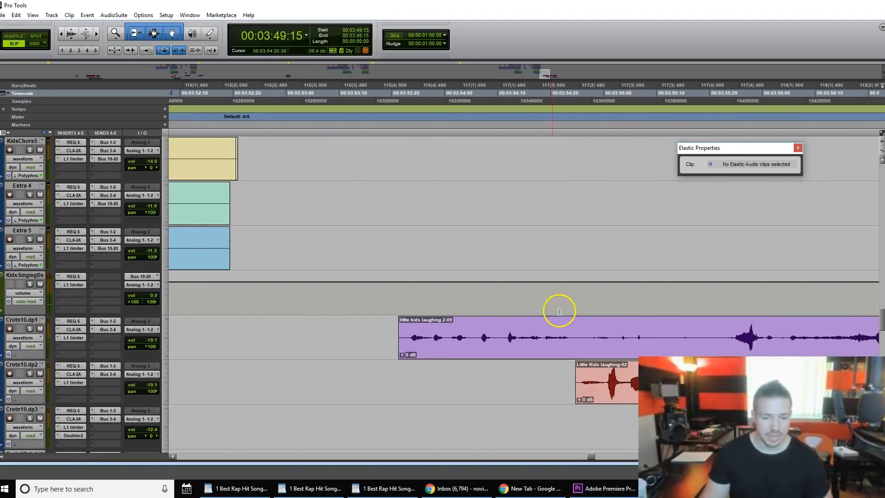
pyautogui.scroll(-2, 518, 293)
pyautogui.scroll(1, 431, 293)
pyautogui.hscroll(2, 315, 290)
pyautogui.click(315, 290)
pyautogui.hotkey('shift', 's')
pyautogui.press('space')
pyautogui.press('space')
pyautogui.moveTo(152, 295); pyautogui.dragTo(152, 296)
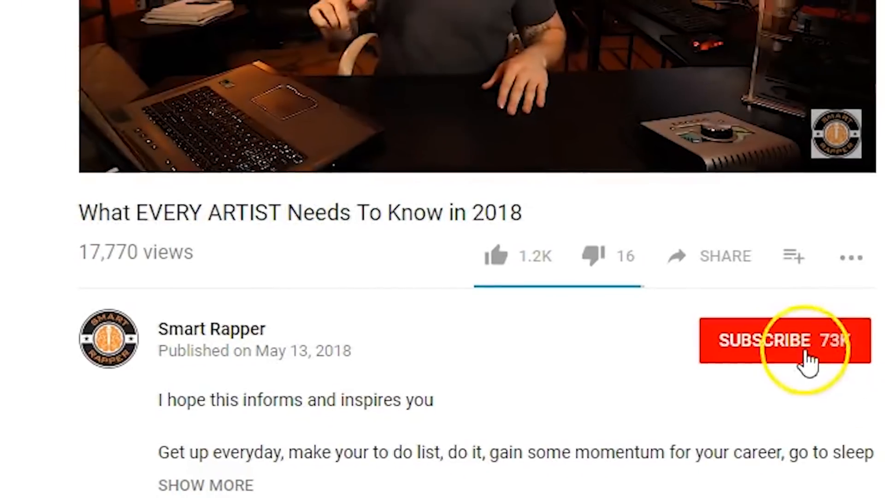
# Switch to YouTube, subscribe to the Smart Rapper channel, and turn on its notifications
pyautogui.click(804, 355)
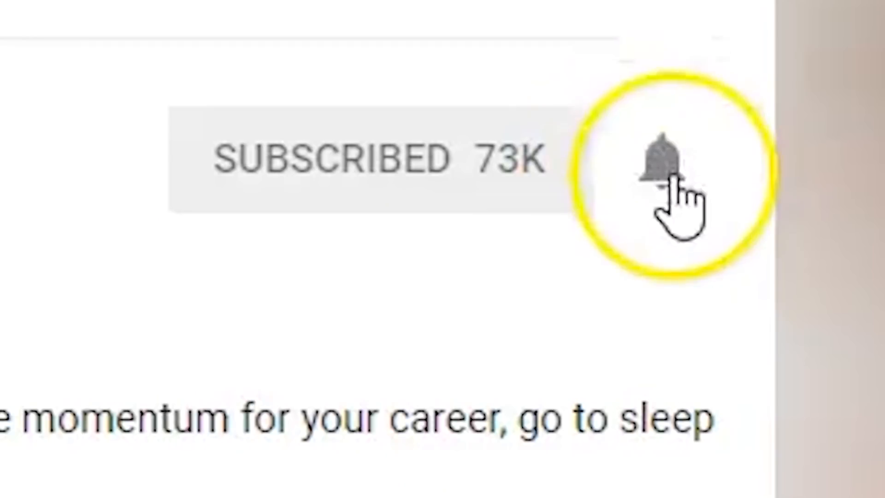
pyautogui.click(672, 178)
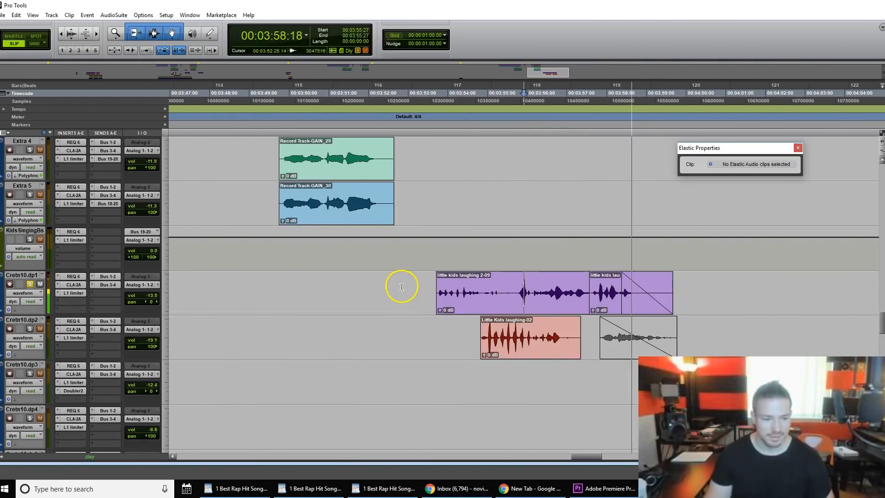
# Stop playback, select the first little kids laughing clip on Cretn10.dp1, and place the edit cursor at 00:03:49:17
pyautogui.press('space')
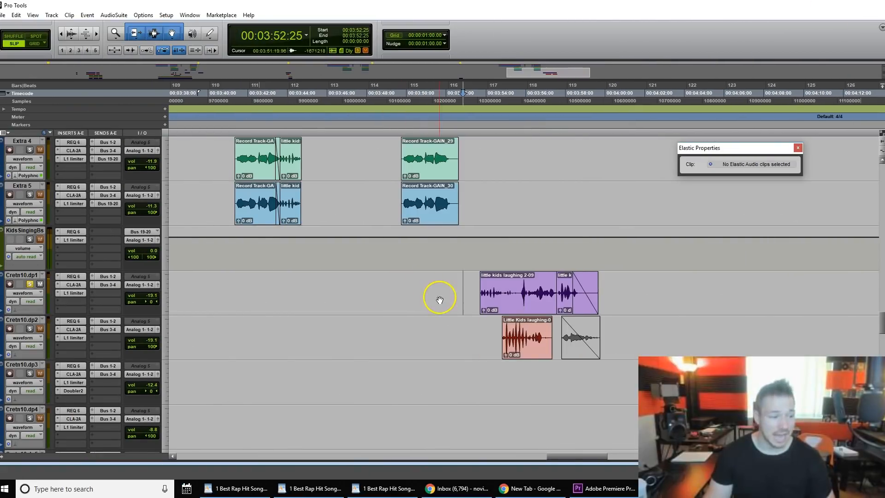
pyautogui.scroll(2, 442, 299)
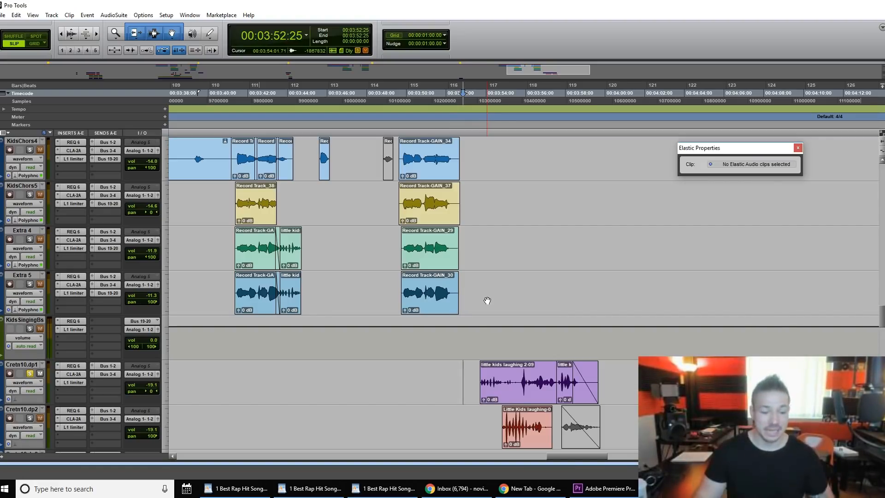
pyautogui.click(520, 394)
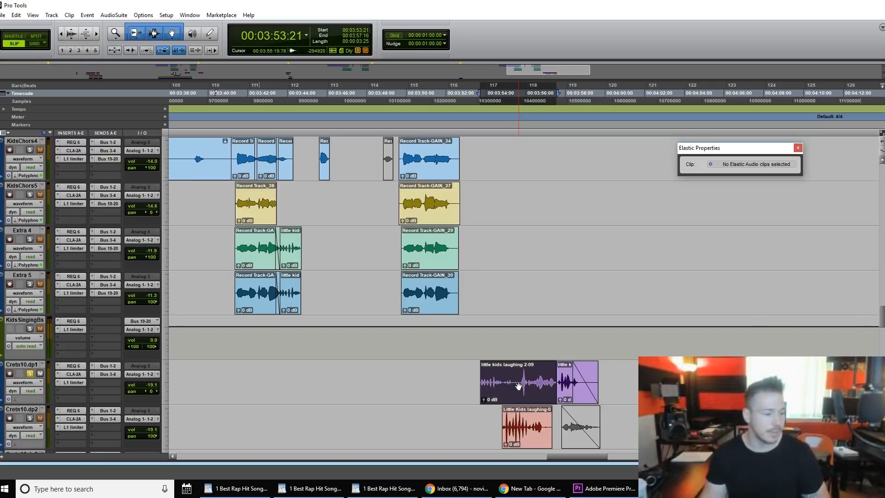
pyautogui.click(394, 356)
pyautogui.scroll(3, 391, 385)
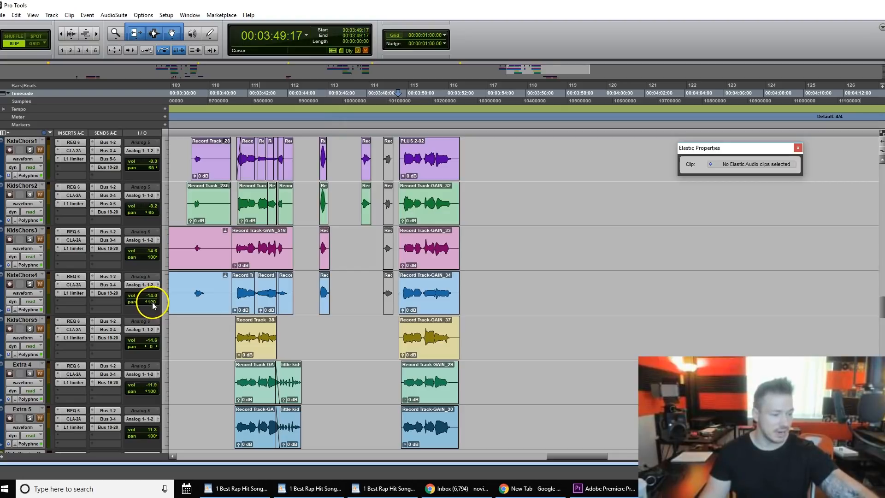
# Undo the last edit made to the final KidsChors1 clip
pyautogui.scroll(-4, 209, 201)
pyautogui.click(418, 337)
pyautogui.hotkey('ctrl', 'z')
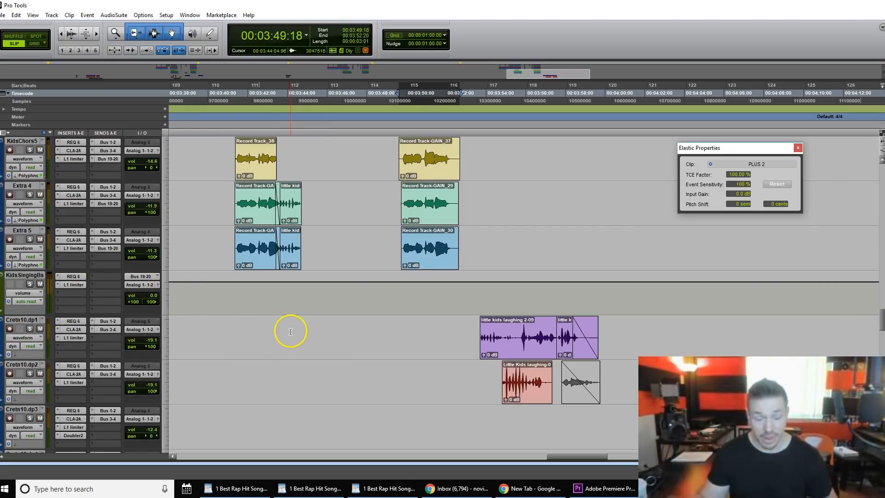
pyautogui.scroll(1, 424, 359)
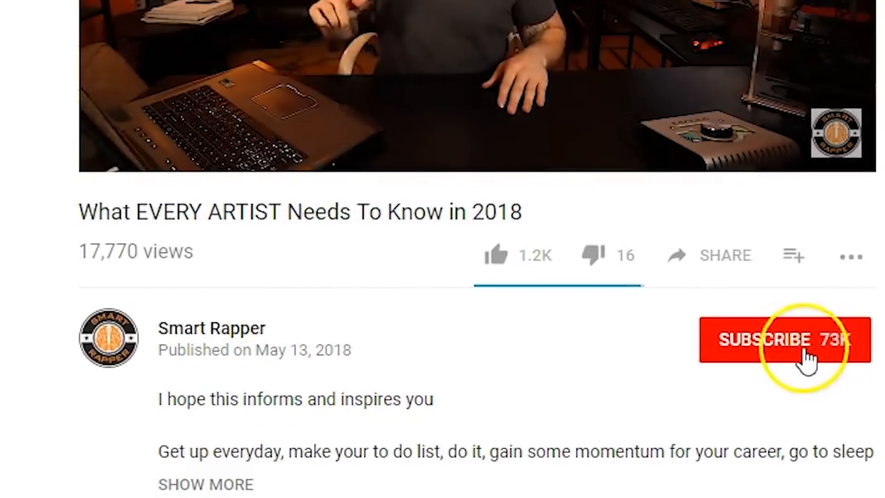
# Switch to YouTube and subscribe to the Smart Rapper channel with notifications enabled
pyautogui.click(802, 352)
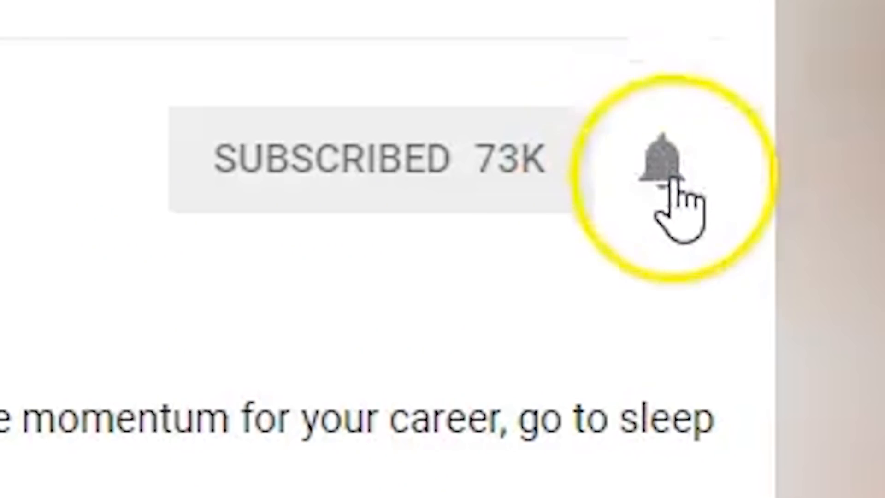
pyautogui.click(851, 347)
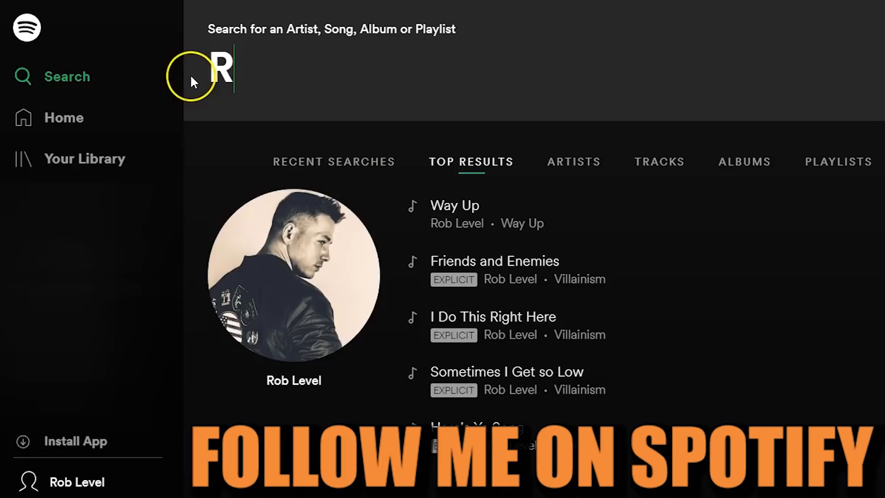
# Switch to Spotify, search for the rapper's artist name, and open the artist's page
pyautogui.write('ob Level')
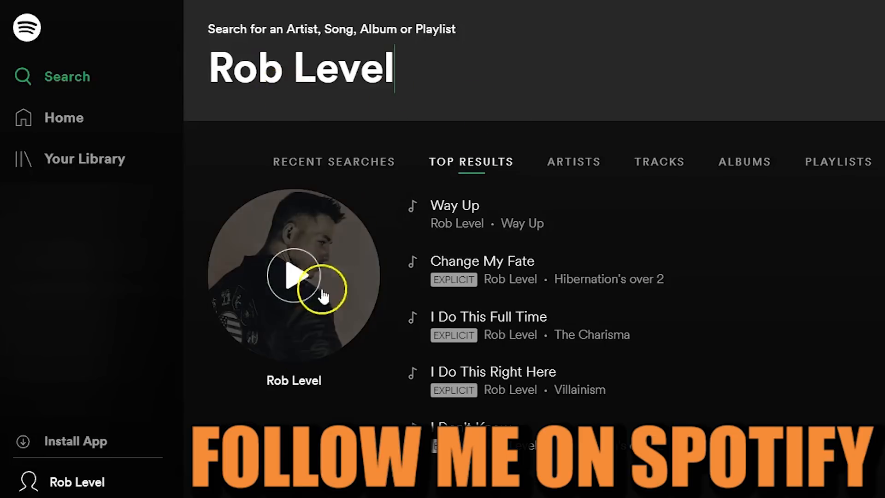
pyautogui.click(294, 381)
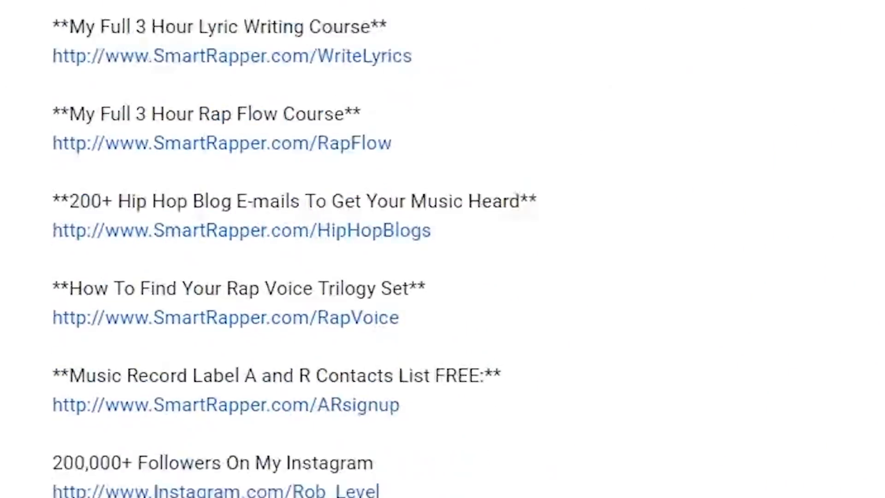
# Highlight the free Music Record Label A and R Contacts List link in the video description and look through the contacts list
pyautogui.moveTo(400, 405); pyautogui.dragTo(45, 382)
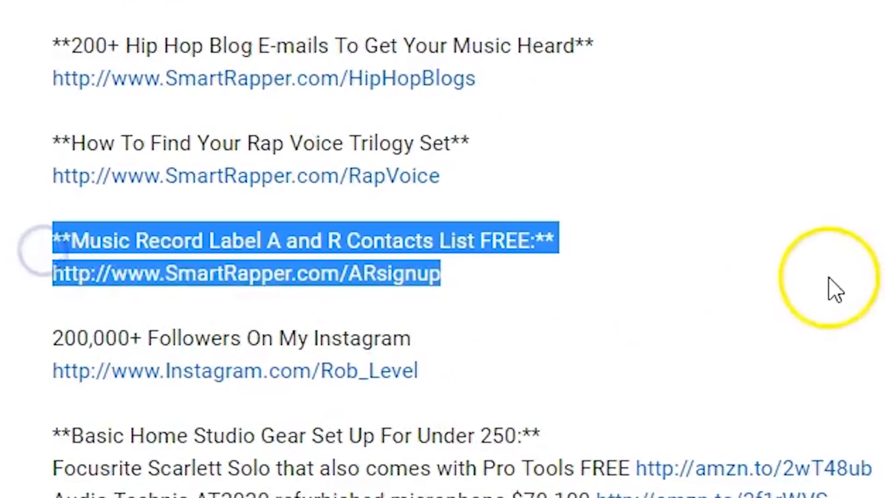
pyautogui.click(834, 289)
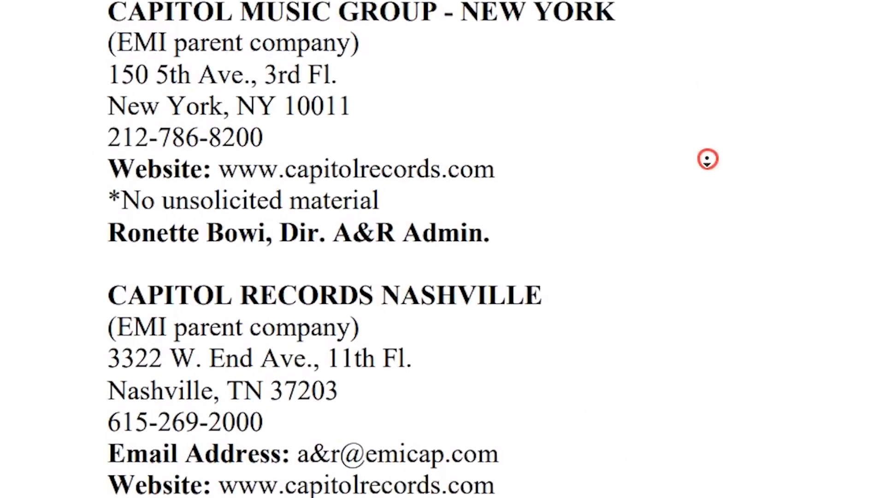